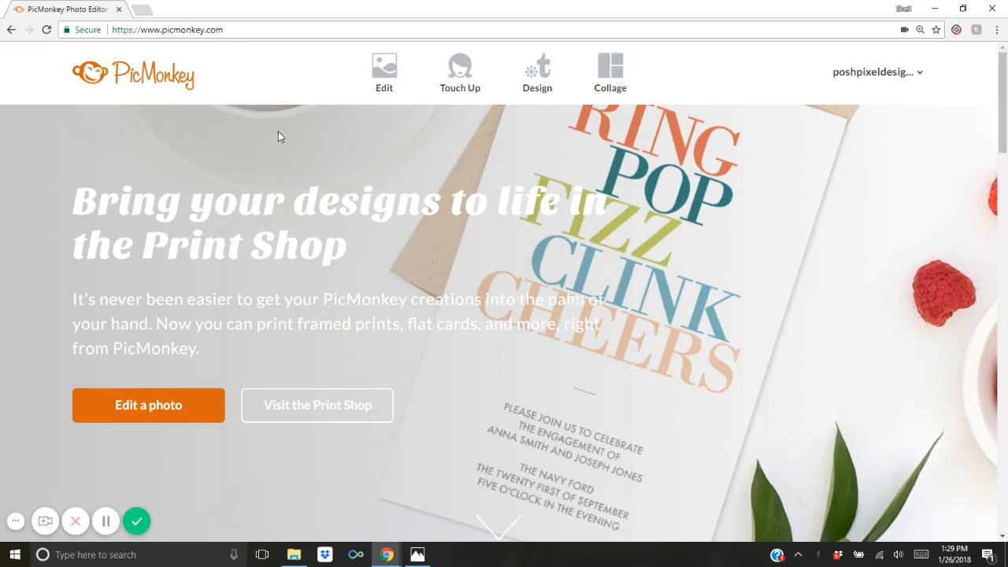
- Open the 106BLANK wreath image from the computer's WEDDING INVITATION TEMPLATES folder for editing
{"action": "mouse_move", "coordinate": [374, 89]}
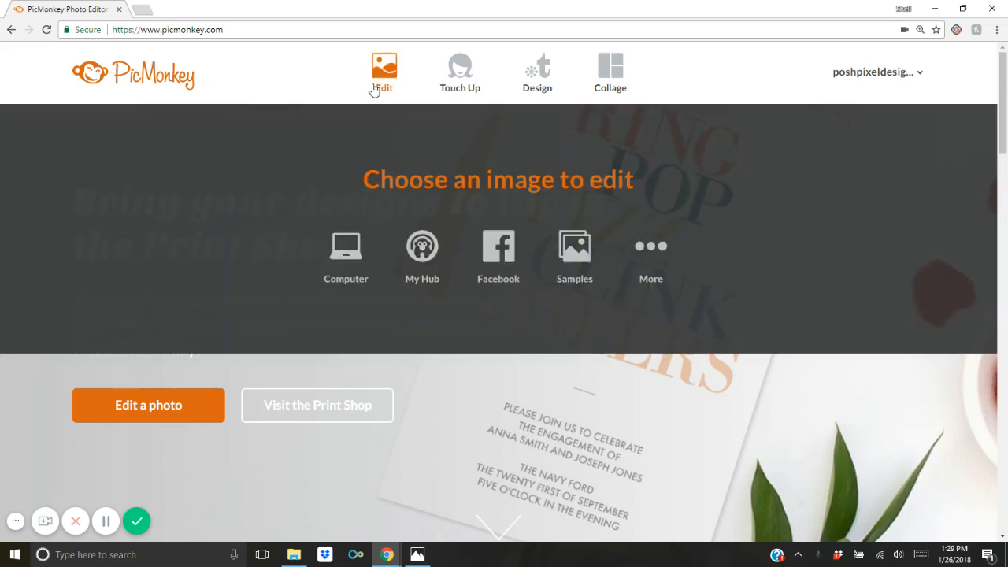
{"action": "left_click", "coordinate": [341, 252]}
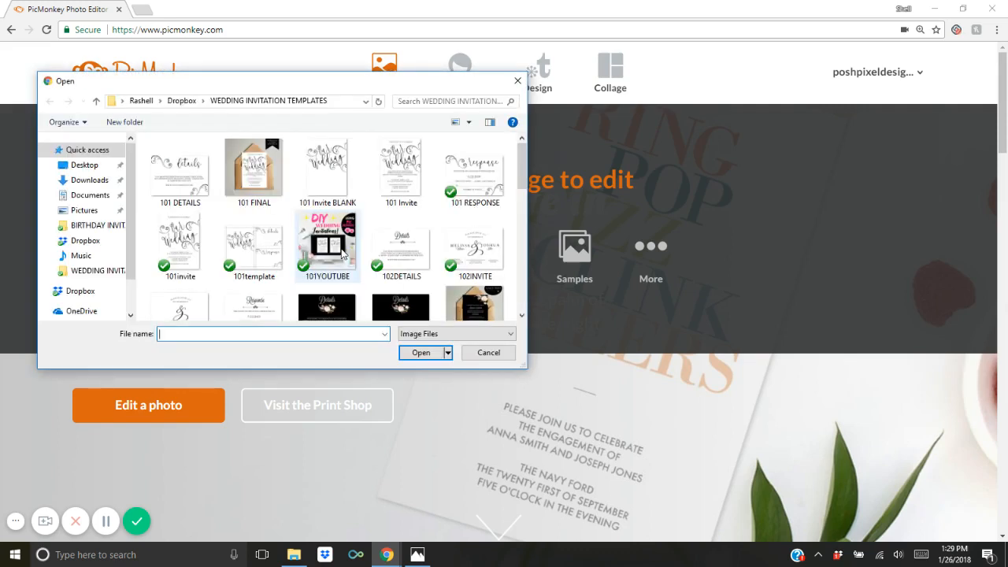
{"action": "scroll", "coordinate": [520, 292], "scroll_direction": "down", "scroll_amount": 2}
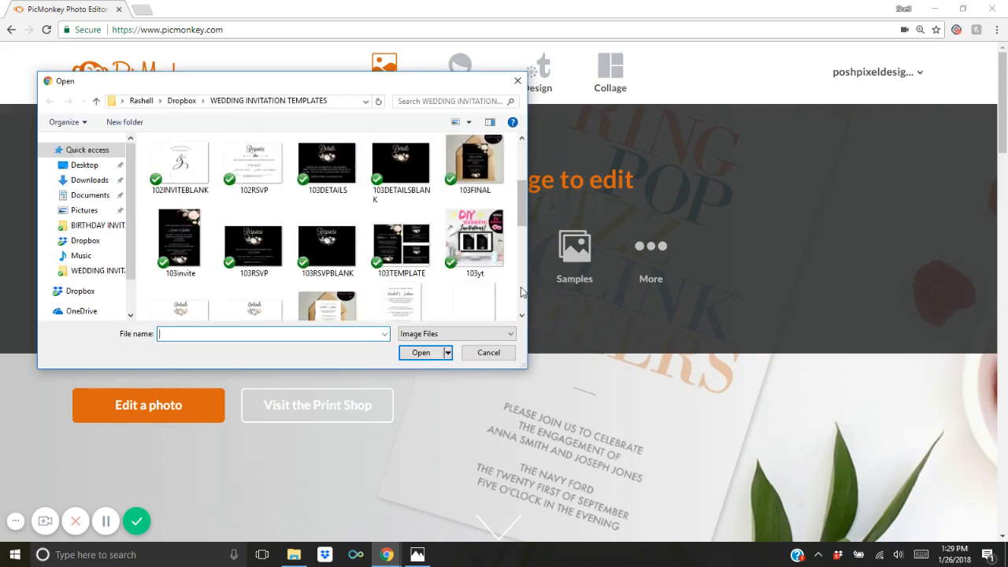
{"action": "scroll", "coordinate": [520, 292], "scroll_direction": "down", "scroll_amount": 5}
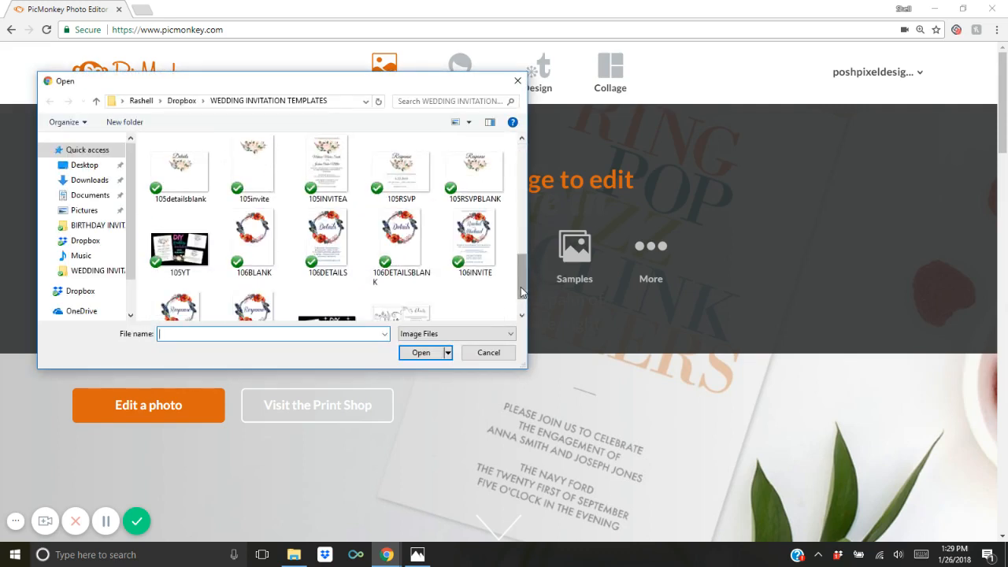
{"action": "double_click", "coordinate": [250, 232]}
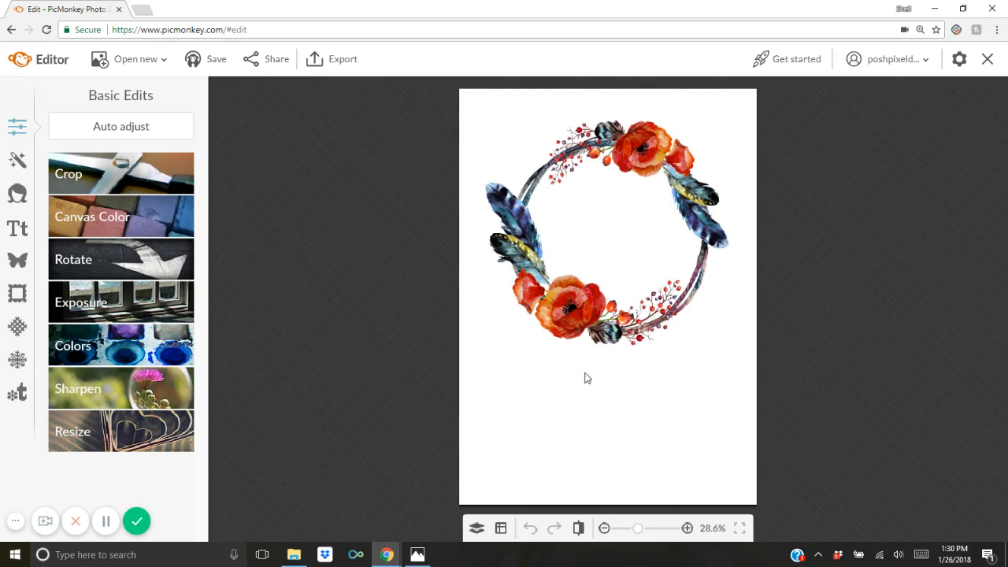
- Add a text box in the Cardo font above the wreath reading "TOGETHER WITH THEIR FAMILIES"
{"action": "left_click", "coordinate": [18, 232]}
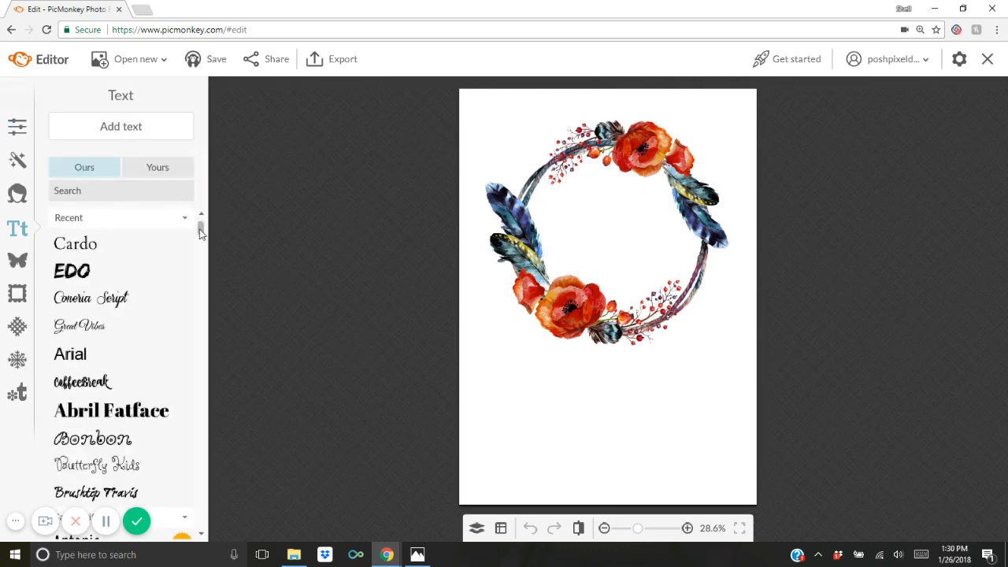
{"action": "mouse_move", "coordinate": [200, 229]}
{"action": "left_mouse_down"}
{"action": "mouse_move", "coordinate": [203, 354]}
{"action": "mouse_move", "coordinate": [202, 220]}
{"action": "left_mouse_up"}
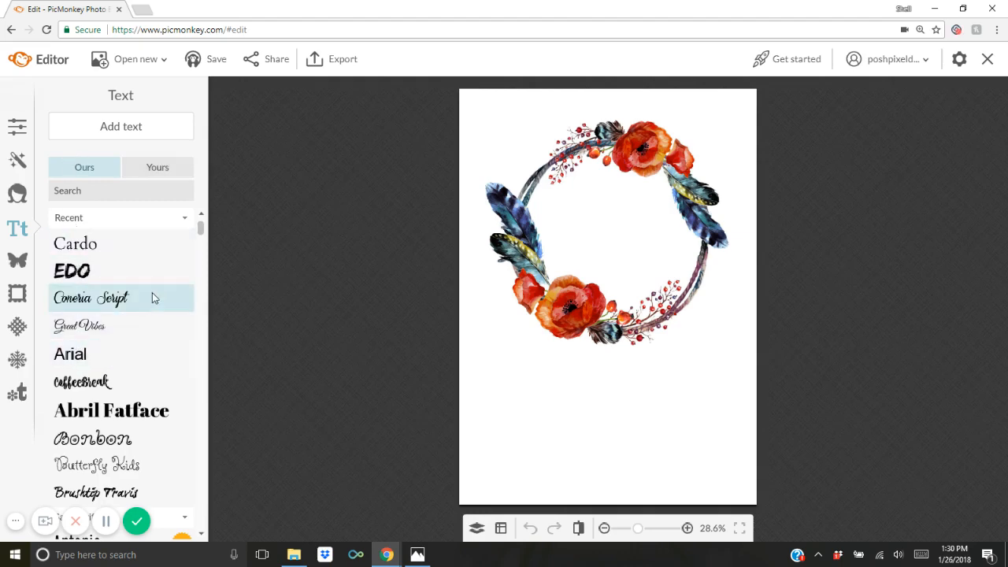
{"action": "left_click", "coordinate": [98, 249]}
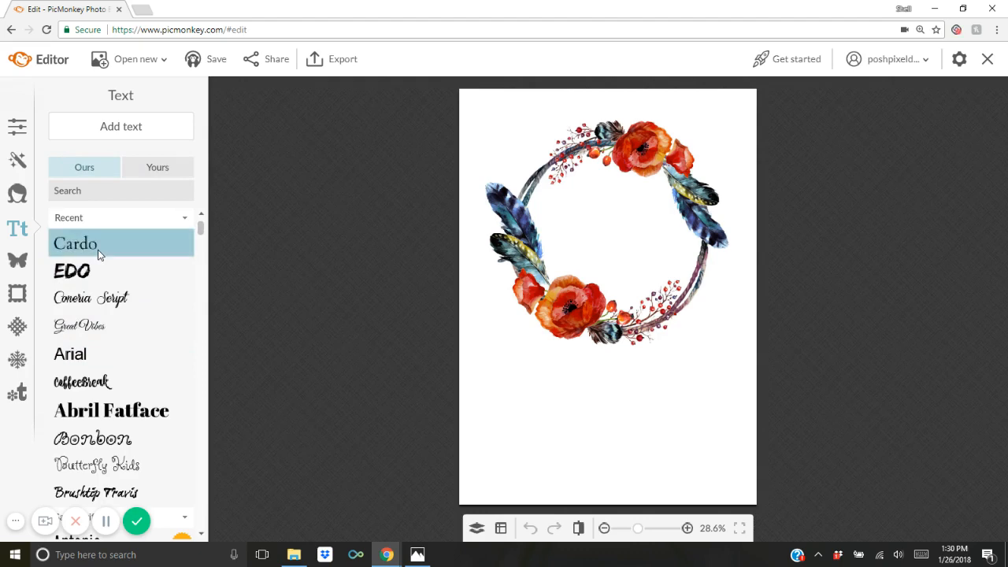
{"action": "left_click", "coordinate": [120, 128]}
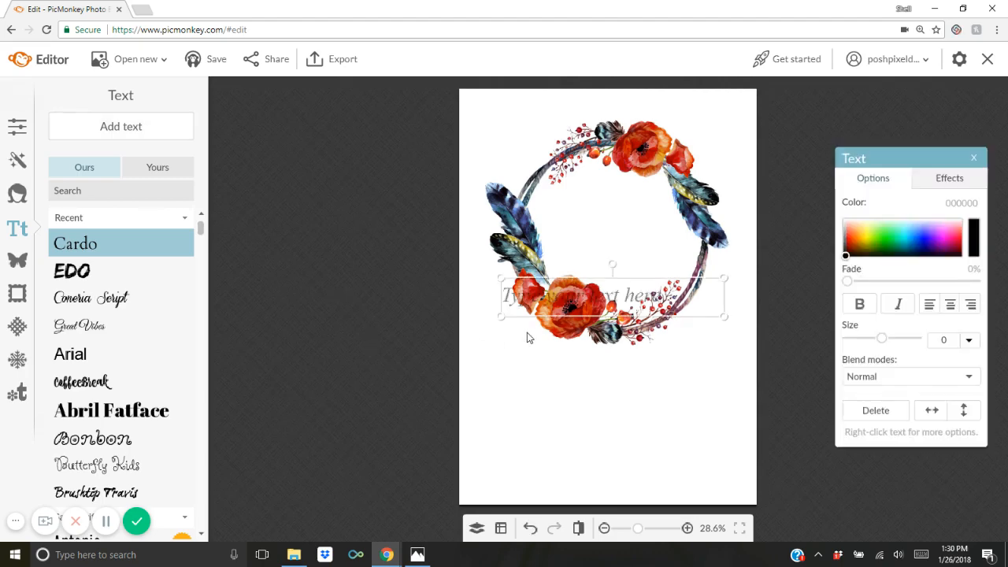
{"action": "left_click_drag", "start_coordinate": [560, 302], "coordinate": [559, 118]}
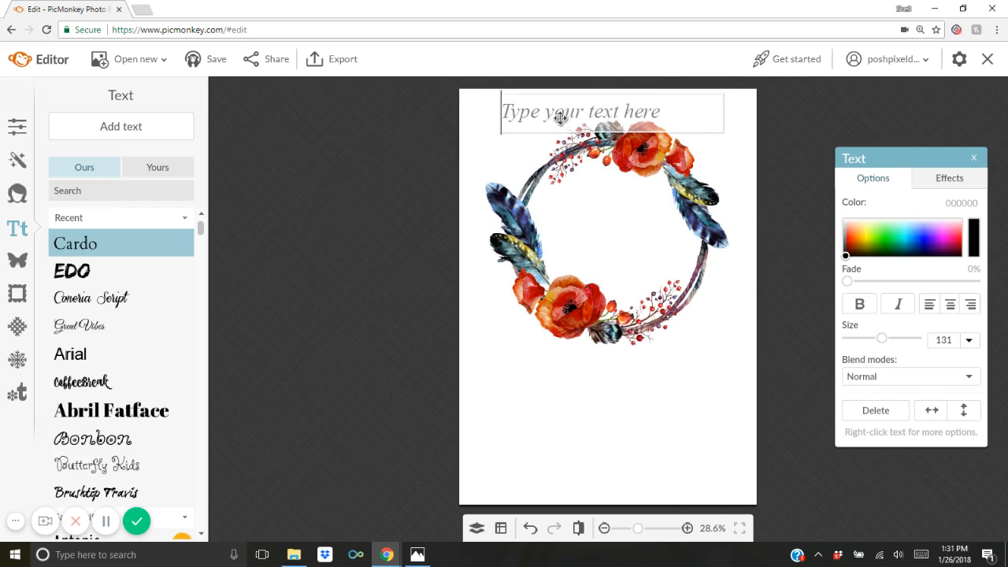
{"action": "type", "text": "TOG"}
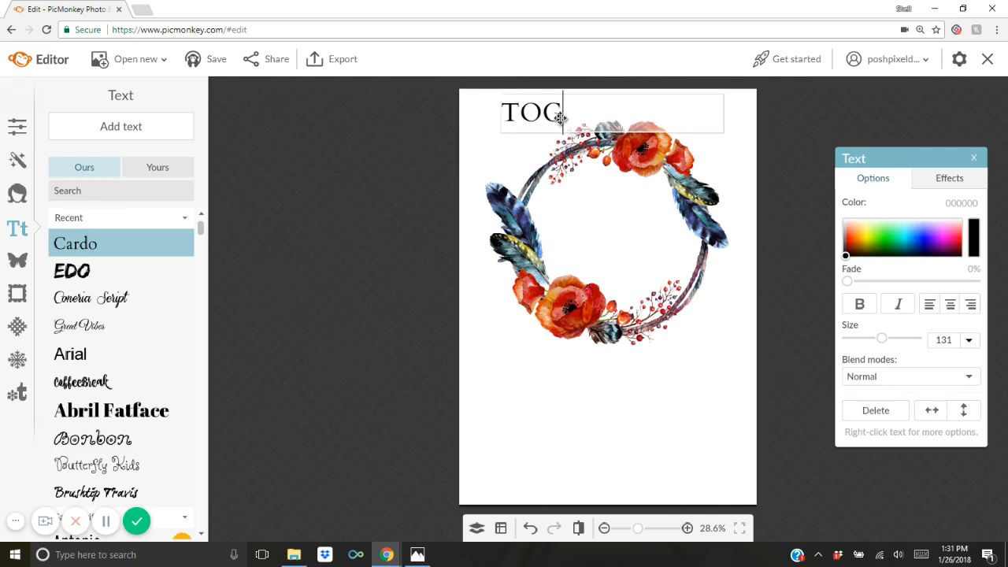
{"action": "type", "text": "ETHER WITH THEIR FAMILIES"}
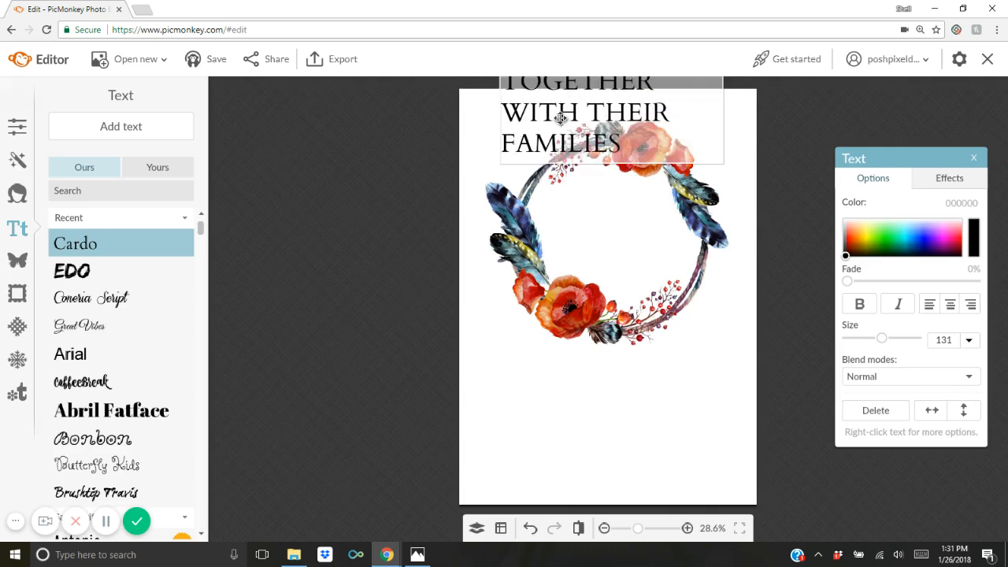
- Center-align the "TOGETHER WITH THEIR FAMILIES" text at size 52 and nudge it into place just above the wreath
{"action": "key", "text": "ctrl+a"}
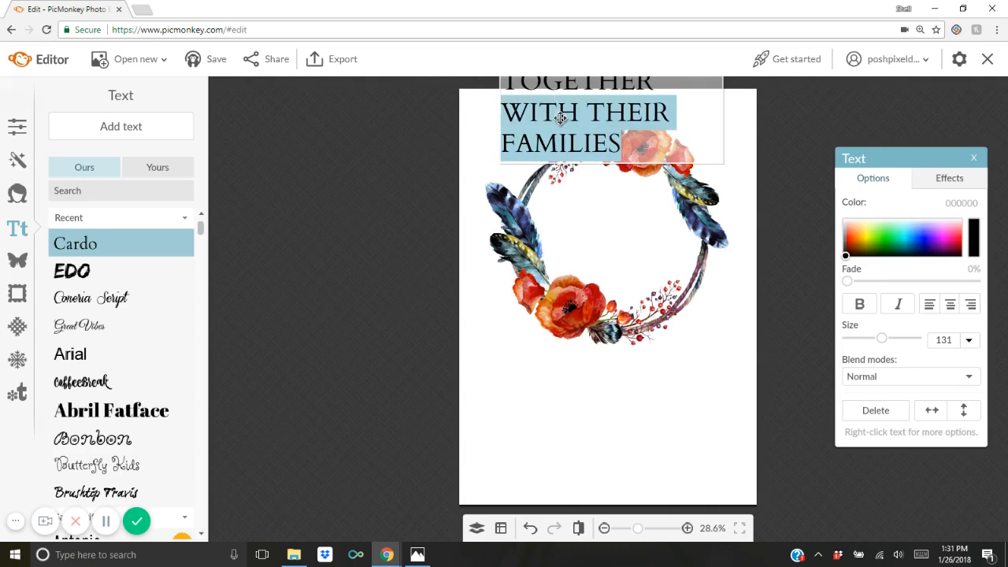
{"action": "left_click", "coordinate": [949, 304]}
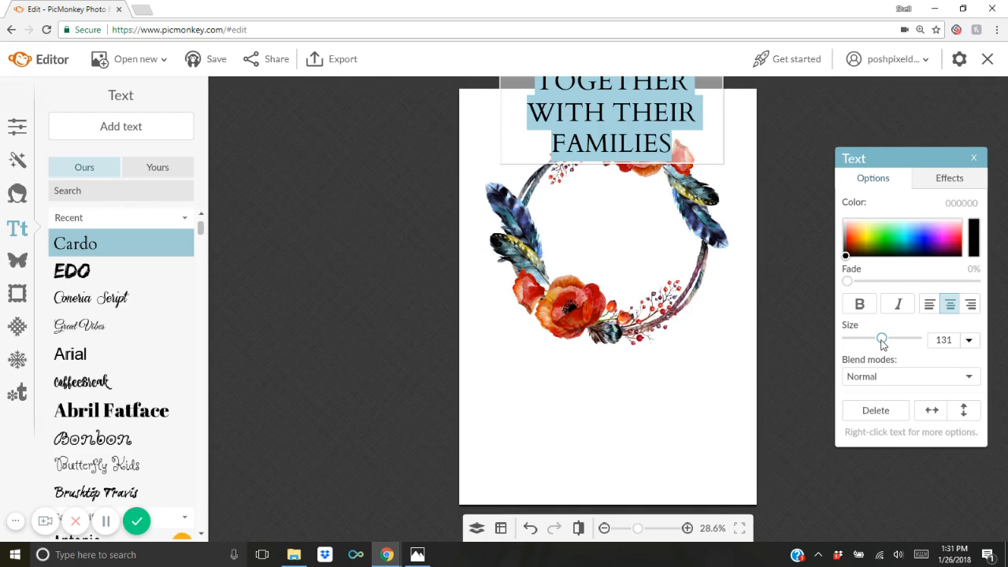
{"action": "left_click_drag", "start_coordinate": [883, 344], "coordinate": [858, 343]}
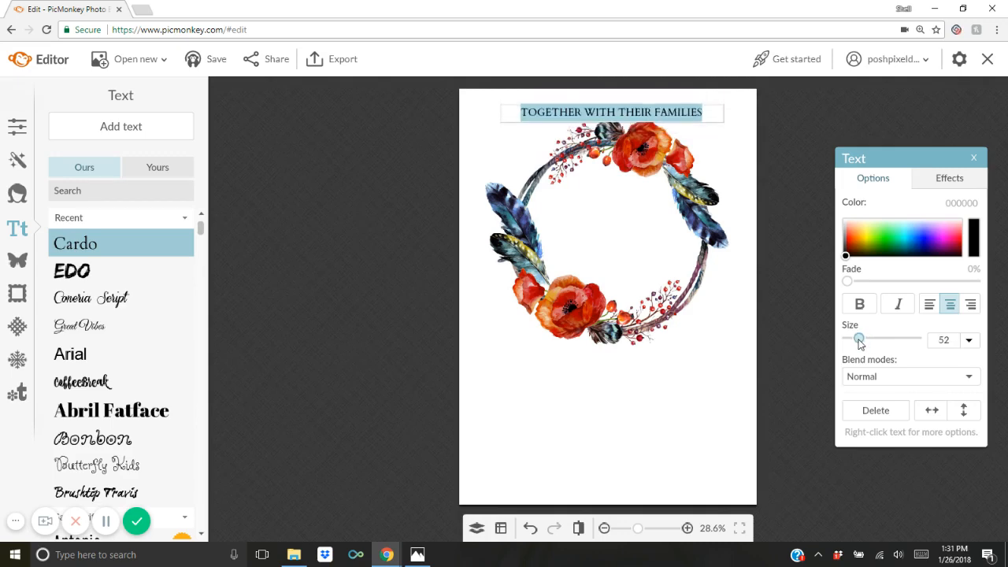
{"action": "left_click", "coordinate": [795, 202]}
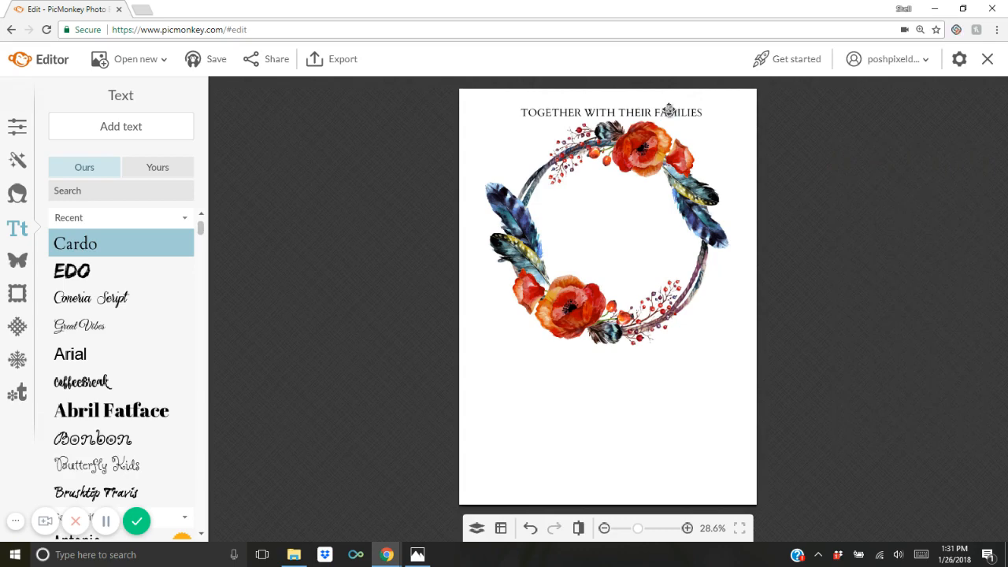
{"action": "left_click", "coordinate": [670, 111]}
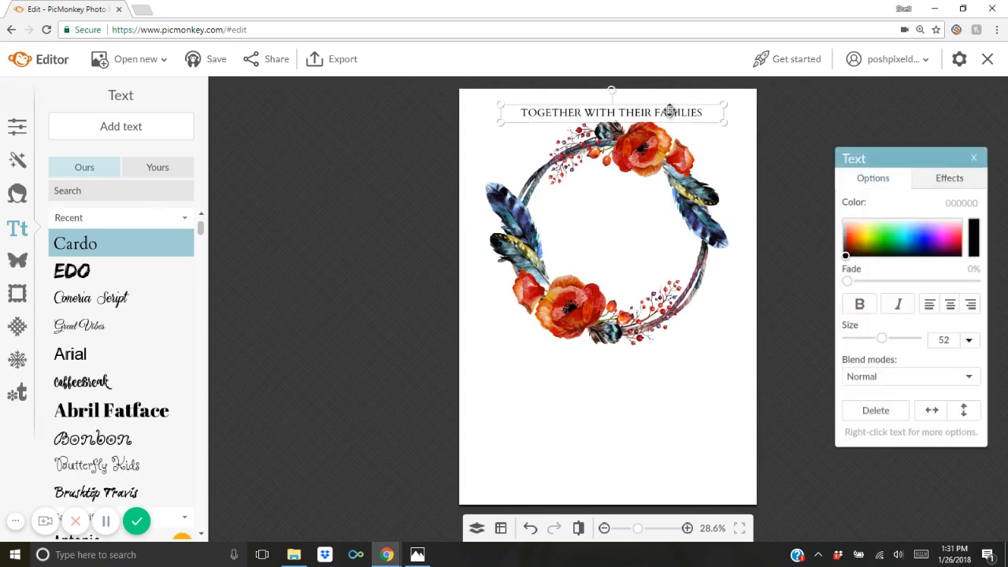
{"action": "left_click_drag", "start_coordinate": [670, 113], "coordinate": [667, 110]}
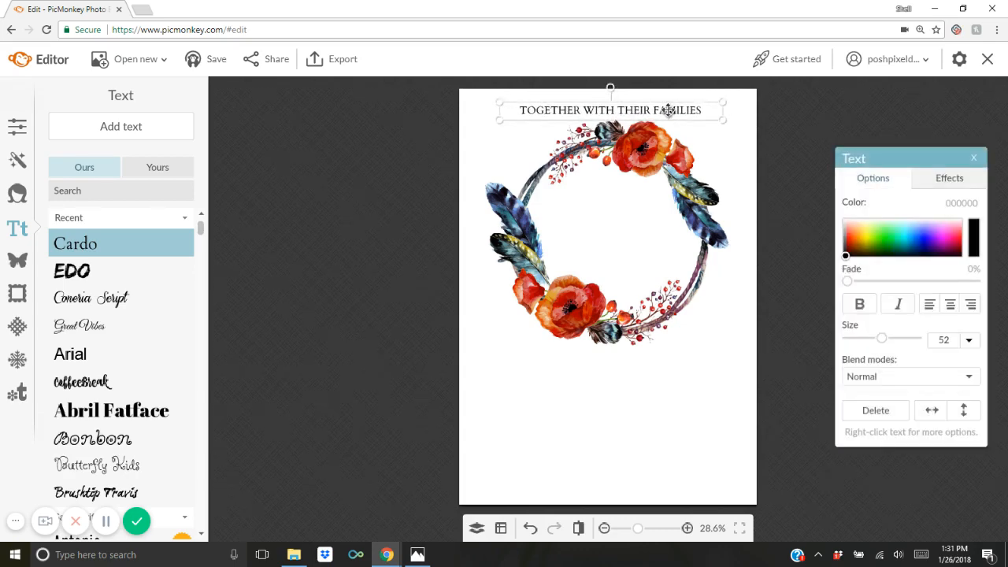
- Duplicate the "TOGETHER WITH THEIR FAMILIES" text and place the copy just below the wreath
{"action": "right_click", "coordinate": [667, 111]}
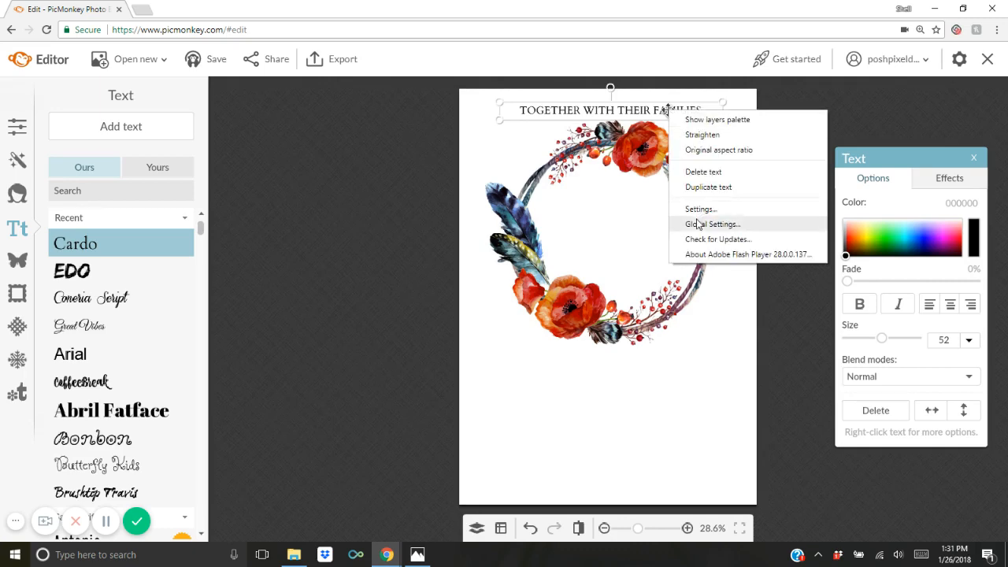
{"action": "left_click", "coordinate": [699, 189]}
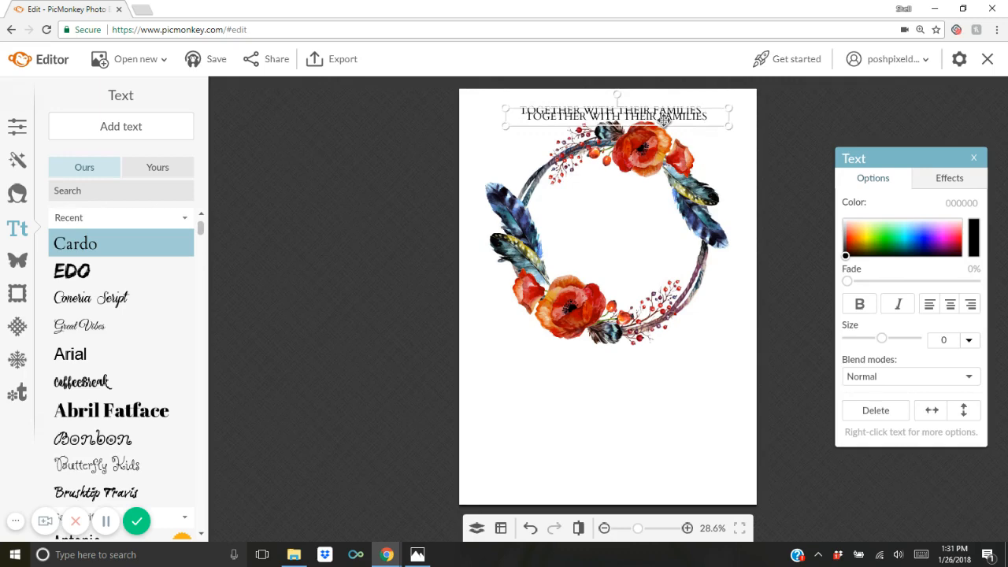
{"action": "left_click_drag", "start_coordinate": [663, 118], "coordinate": [656, 365]}
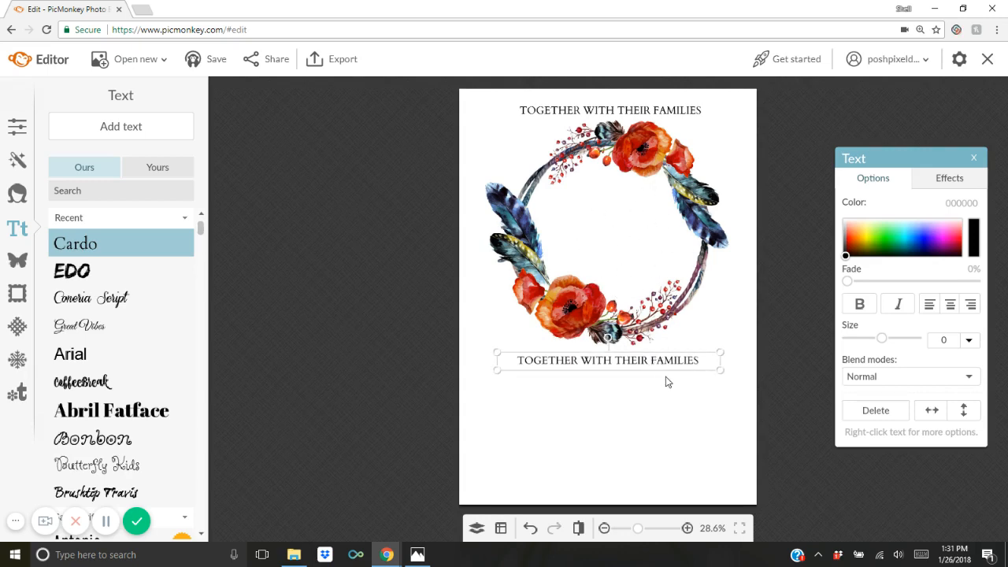
- Replace the copied text below the wreath with "REQUEST THE HONOR OF YOUR PRESENCE AS THEY ARE JOINED TOGETHER IN MARRIAGE"
{"action": "left_click", "coordinate": [703, 359]}
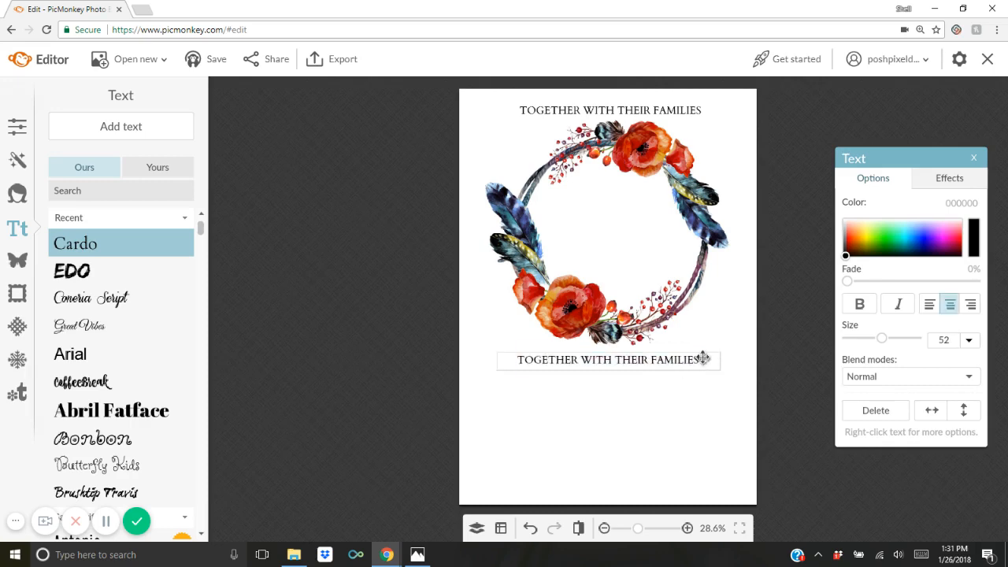
{"action": "key", "text": "BackSpace"}
{"action": "key", "text": "BackSpace"}
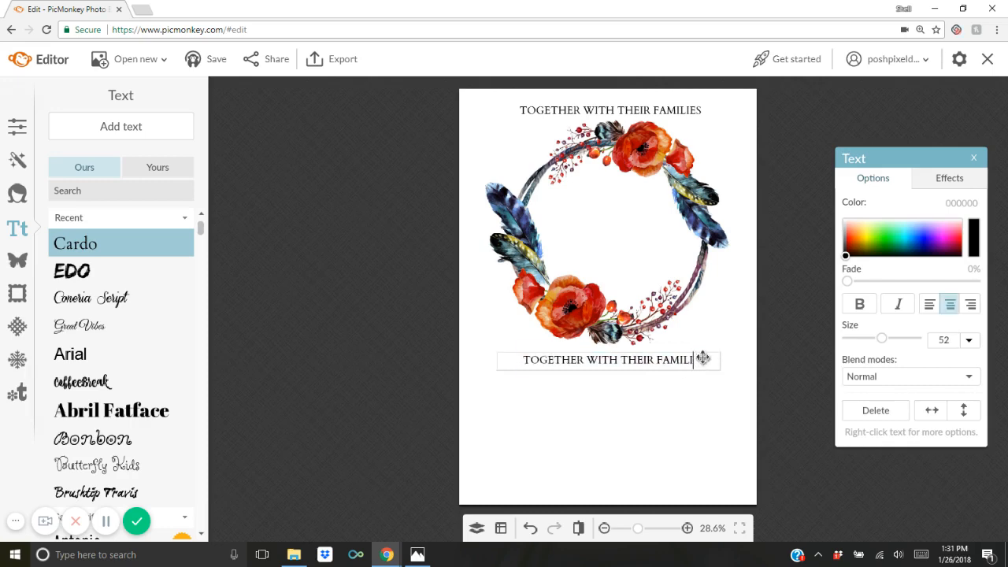
{"action": "key", "text": "BackSpace"}
{"action": "key", "text": "BackSpace"}
{"action": "key", "text": "BackSpace"}
{"action": "key", "text": "BackSpace"}
{"action": "key", "text": "BackSpace"}
{"action": "key", "text": "BackSpace"}
{"action": "key", "text": "BackSpace"}
{"action": "key", "text": "BackSpace"}
{"action": "key", "text": "BackSpace"}
{"action": "key", "text": "BackSpace"}
{"action": "key", "text": "BackSpace"}
{"action": "key", "text": "BackSpace"}
{"action": "key", "text": "BackSpace"}
{"action": "key", "text": "BackSpace"}
{"action": "key", "text": "BackSpace"}
{"action": "key", "text": "BackSpace"}
{"action": "key", "text": "BackSpace"}
{"action": "key", "text": "BackSpace"}
{"action": "key", "text": "BackSpace"}
{"action": "key", "text": "BackSpace"}
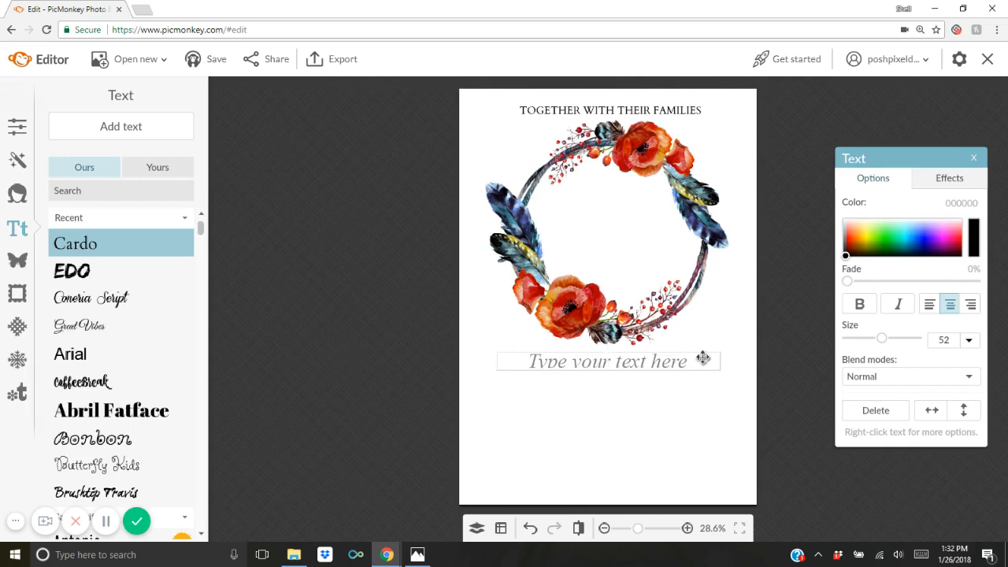
{"action": "type", "text": "REQU"}
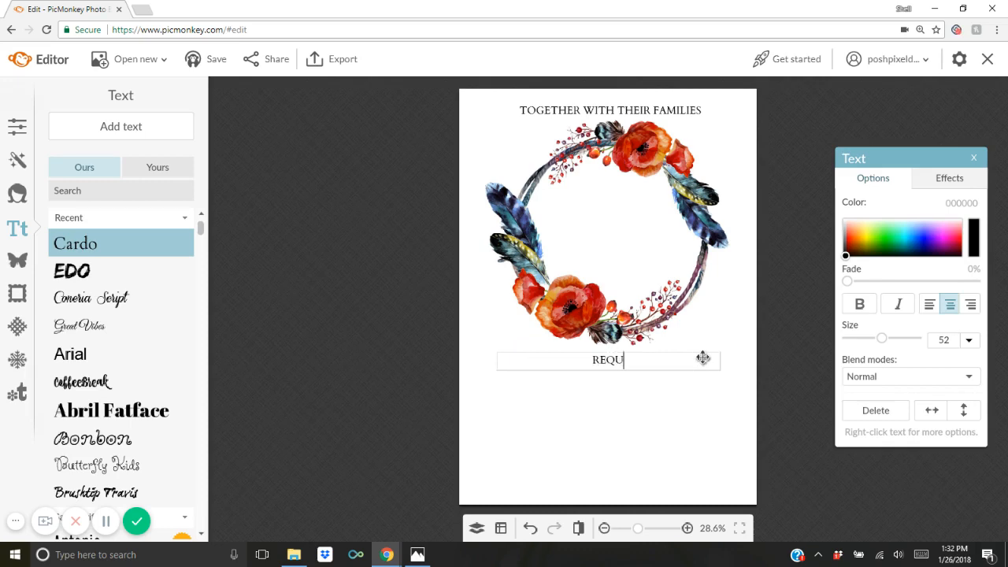
{"action": "type", "text": "EST THE HONO"}
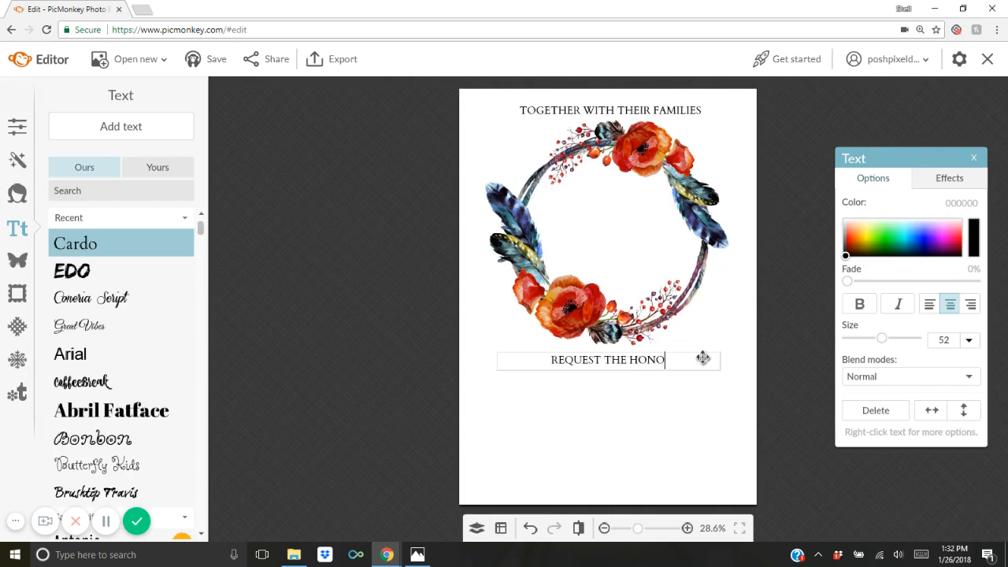
{"action": "type", "text": "R OF YOUR"}
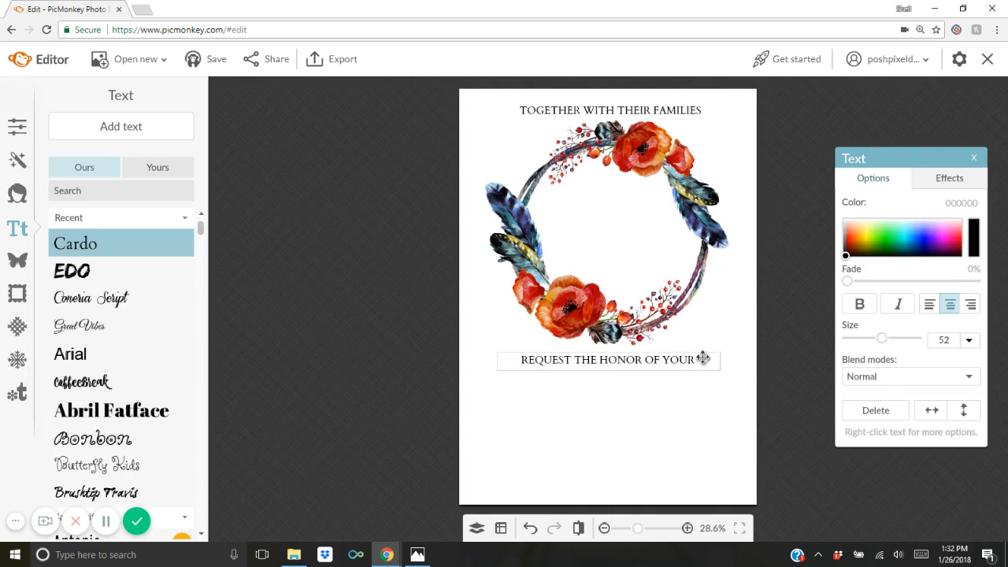
{"action": "type", "text": "PRES"}
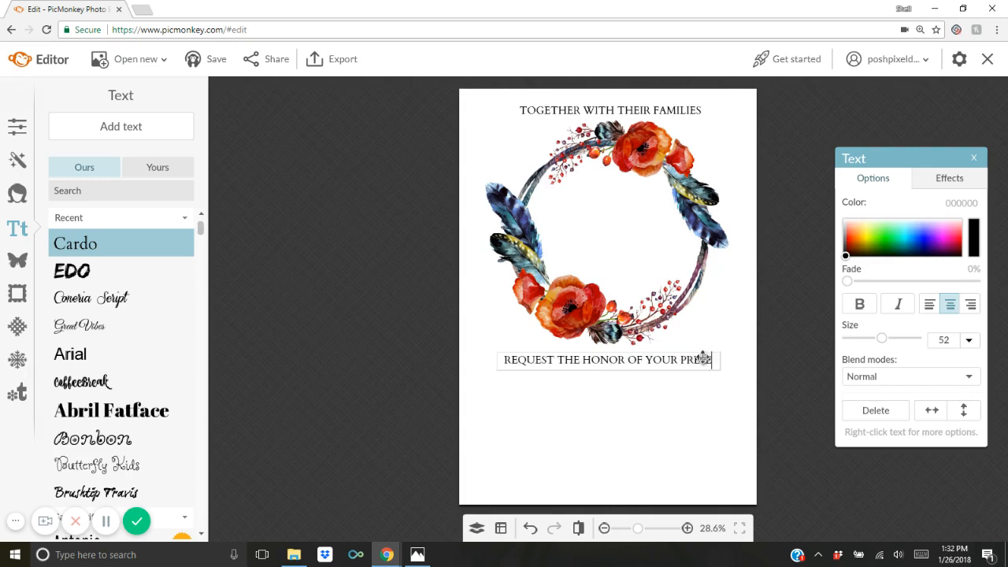
{"action": "type", "text": "ENCE AS THEY "}
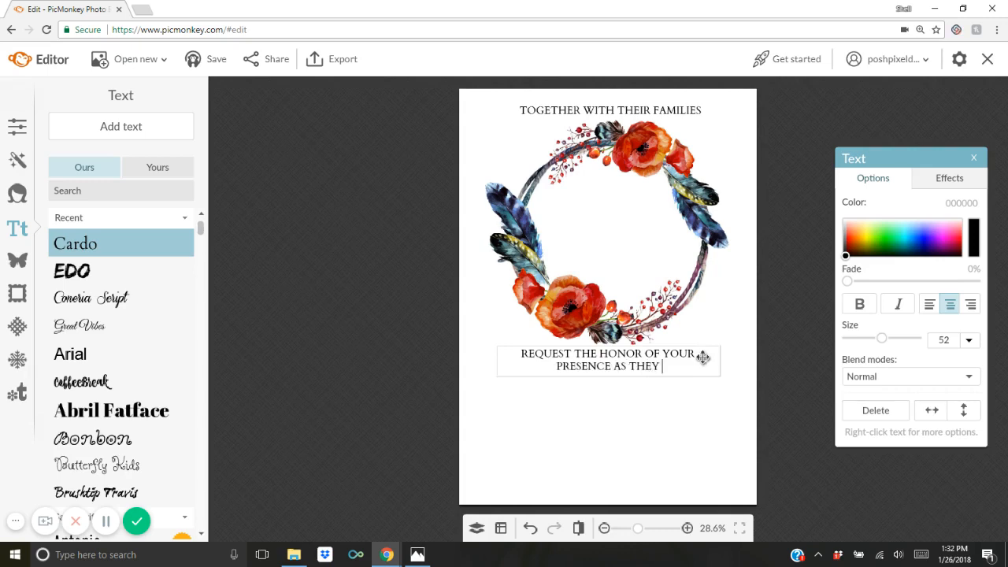
{"action": "type", "text": "ARE JOINED TOGE"}
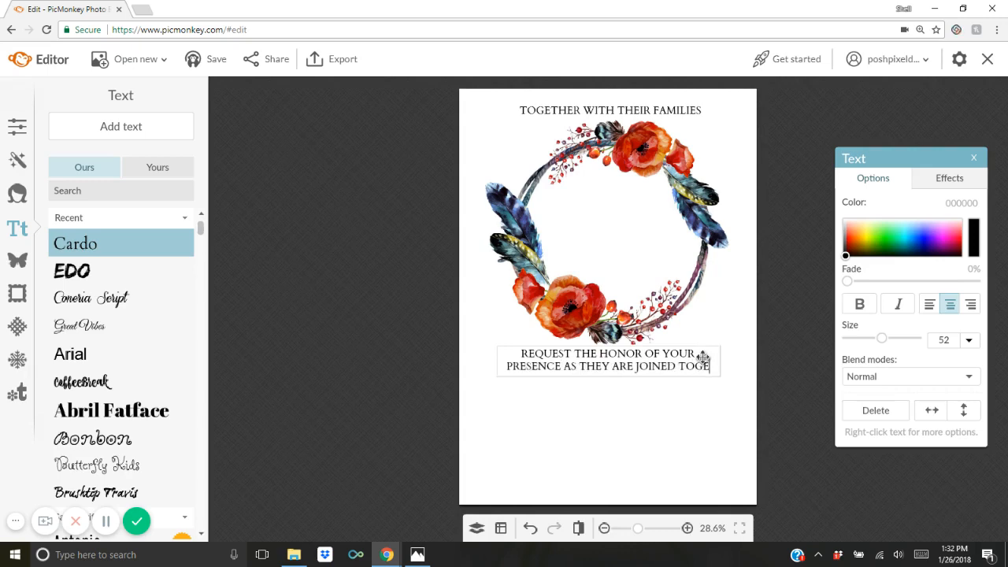
{"action": "type", "text": "THER IN MARRIAGE"}
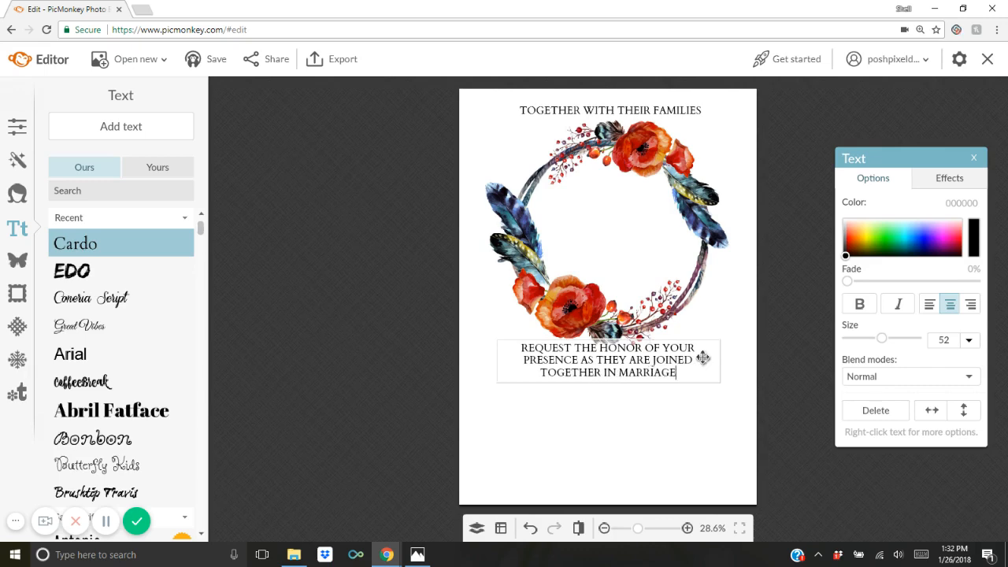
- Below the request wording, add a blank line and the lines "SATURDAY, JUNE 3, 2019" and "AT 3 O'CLOCK IN THE AFTERNOON"
{"action": "key", "text": "Return"}
{"action": "key", "text": "Return"}
{"action": "type", "text": "SATURDAY"}
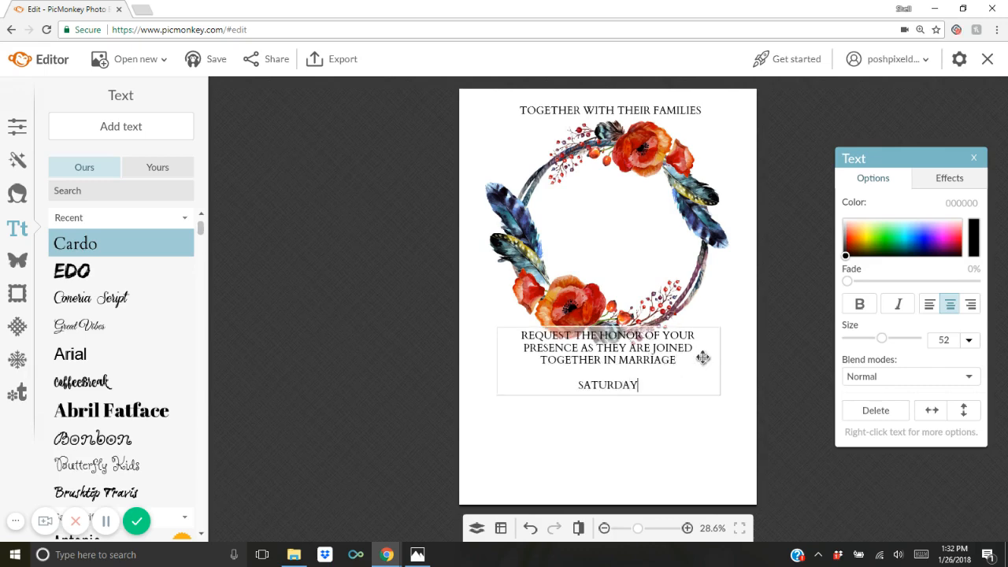
{"action": "type", "text": ", JUNE 3, 2019"}
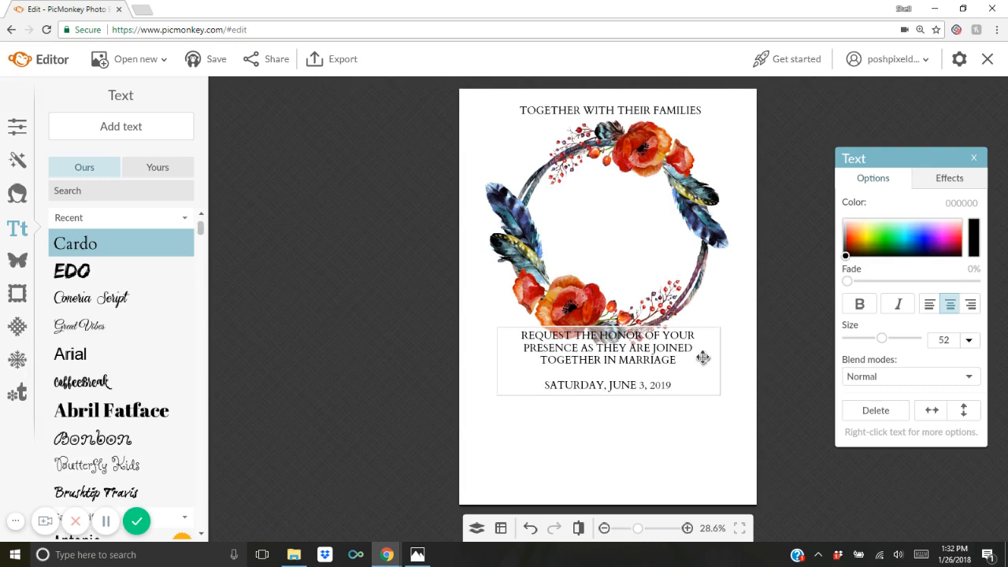
{"action": "key", "text": "Return"}
{"action": "type", "text": "A"}
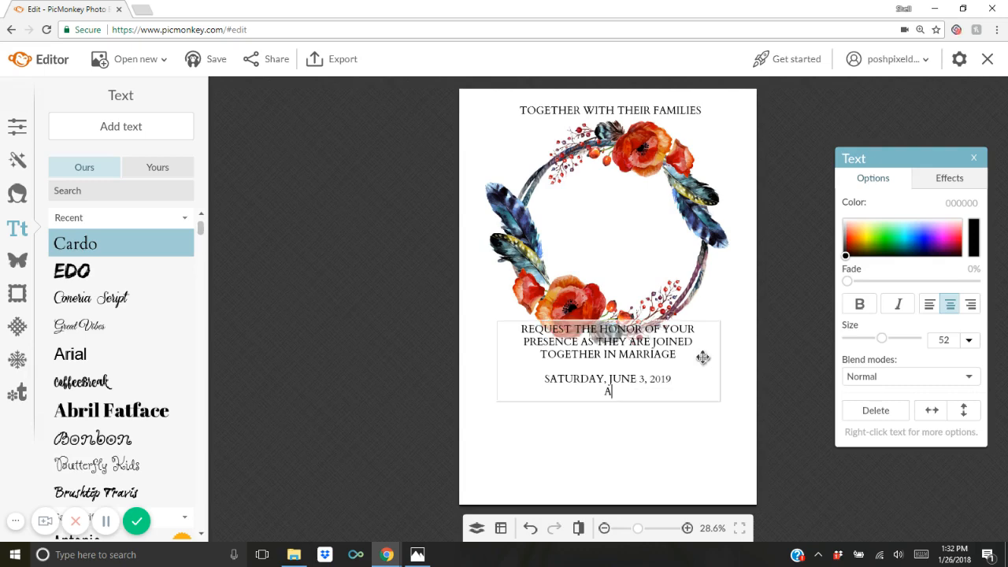
{"action": "type", "text": "T 3 O'CLOCK IN THE AFTERN"}
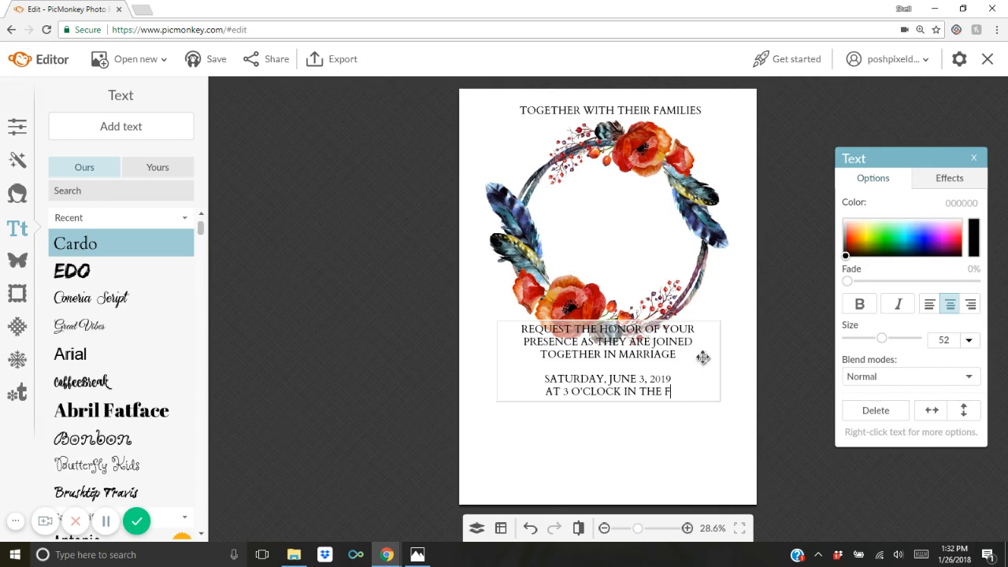
{"action": "type", "text": "OO"}
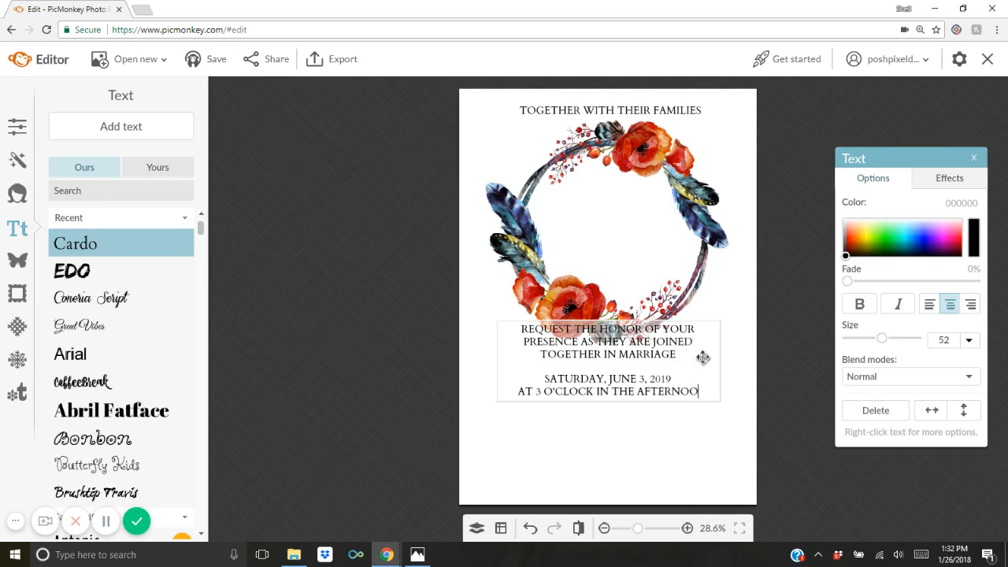
{"action": "type", "text": "N"}
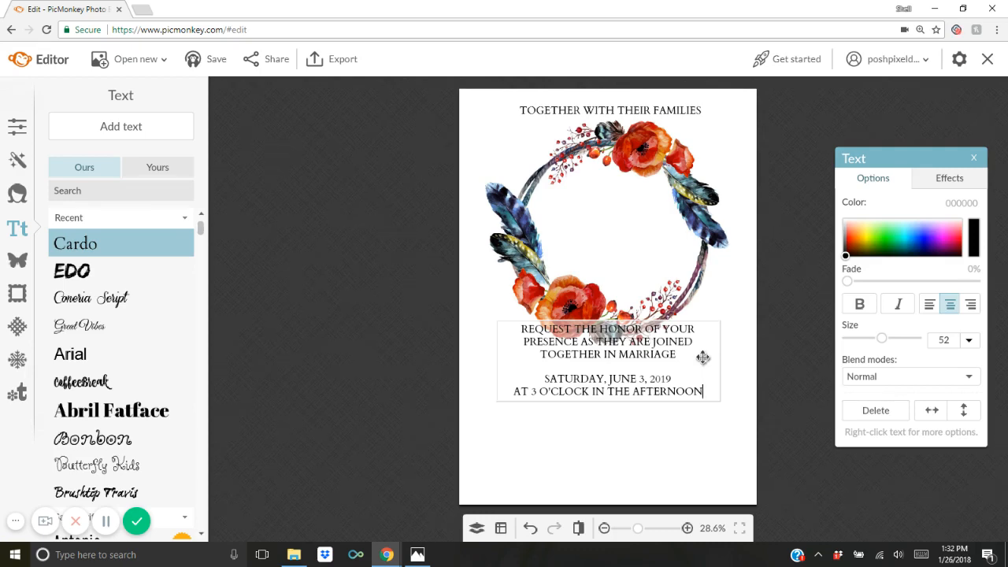
- Add the venue "OAK VALLEY COUNTRY CLUB" after a blank line, followed by its street address and its city, state and ZIP code
{"action": "key", "text": "Return"}
{"action": "type", "text": "OAK V"}
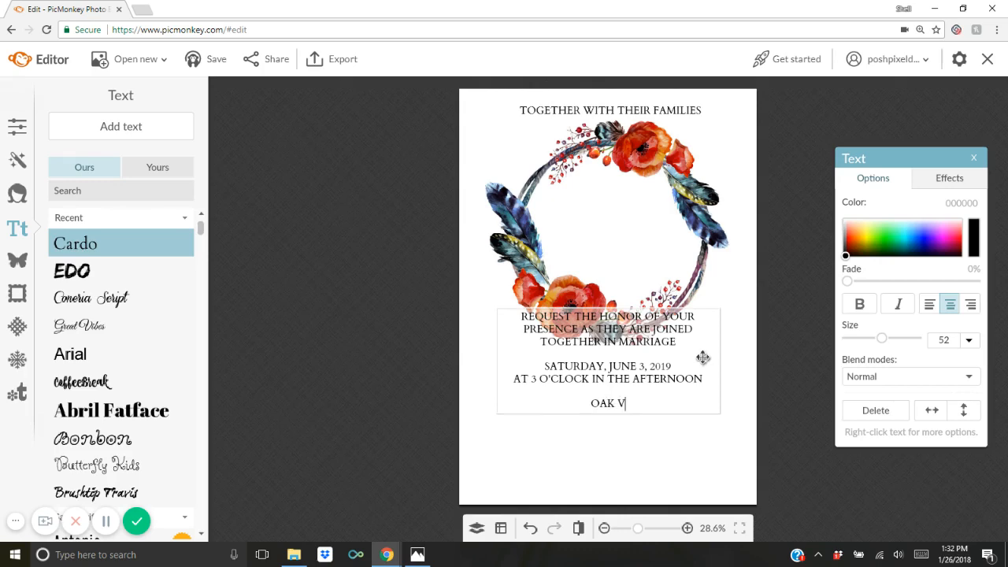
{"action": "type", "text": "ALLEY COUNTRY CLUB"}
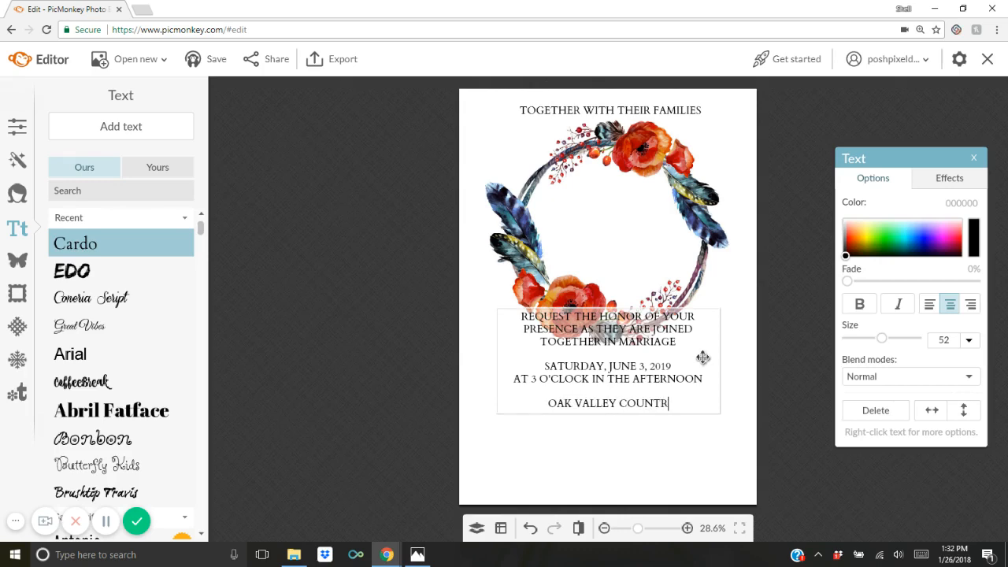
{"action": "key", "text": "Return"}
{"action": "type", "text": "4587"}
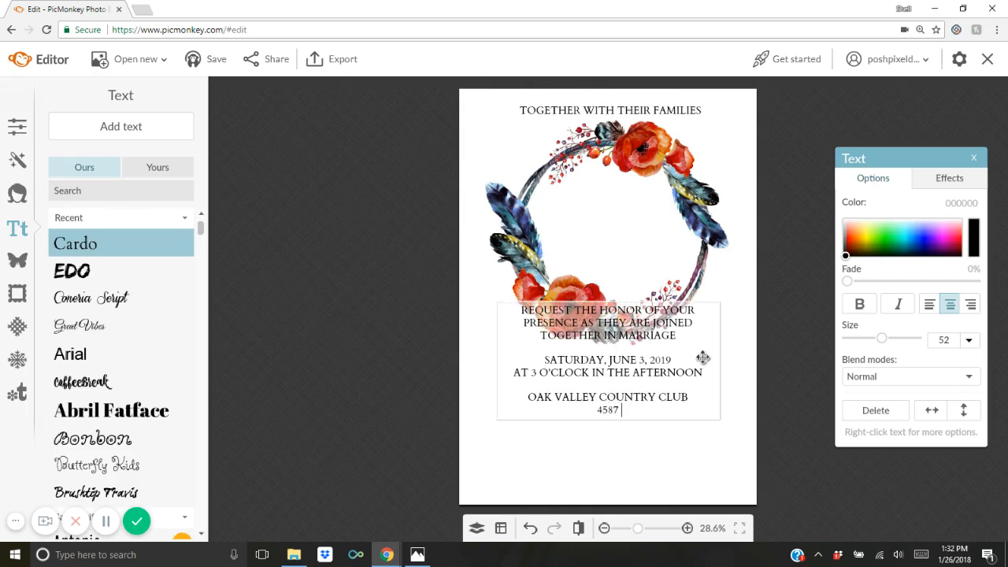
{"action": "type", "text": " PINE AVENUE"}
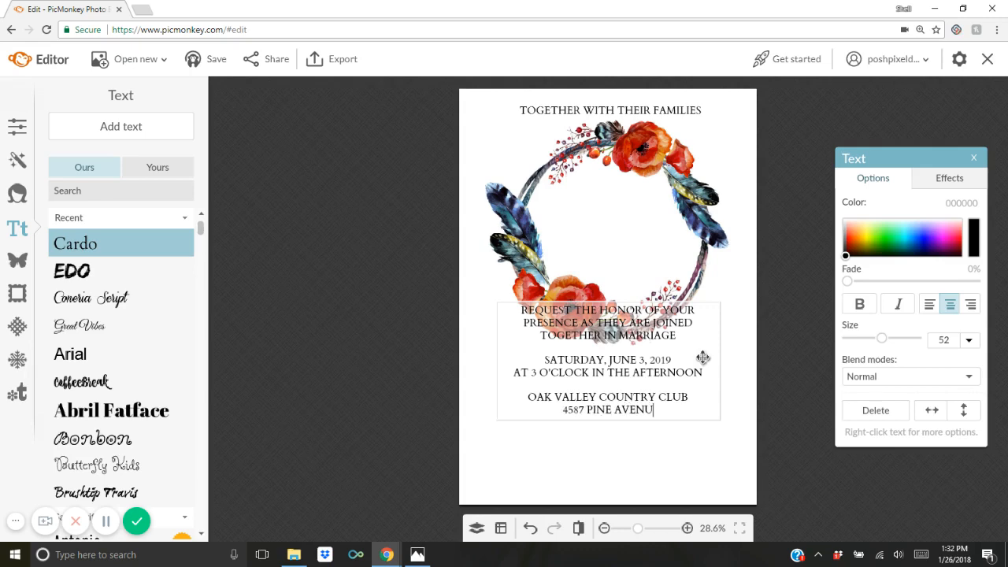
{"action": "key", "text": "Return"}
{"action": "type", "text": "DALLAS, "}
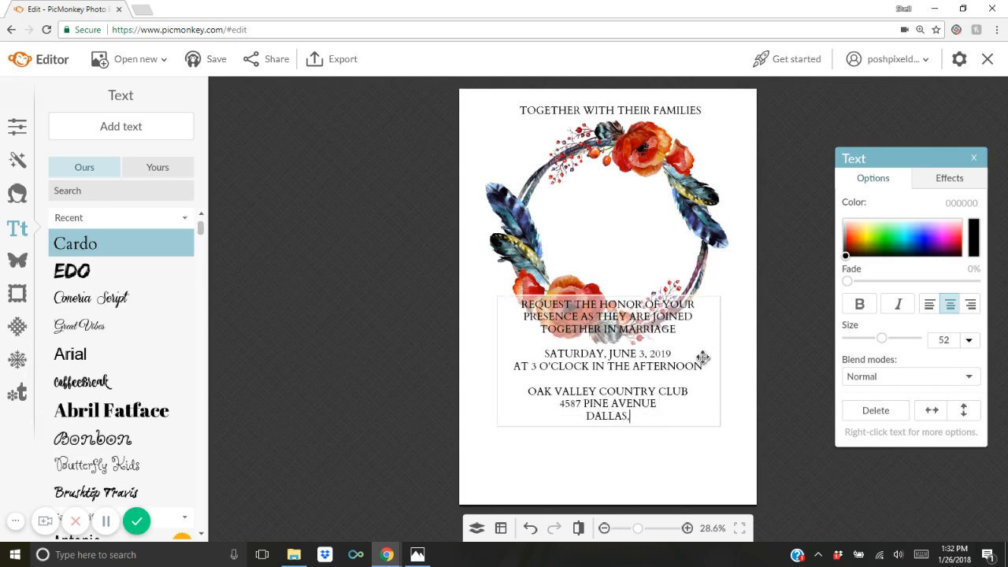
{"action": "type", "text": "TEXAS"}
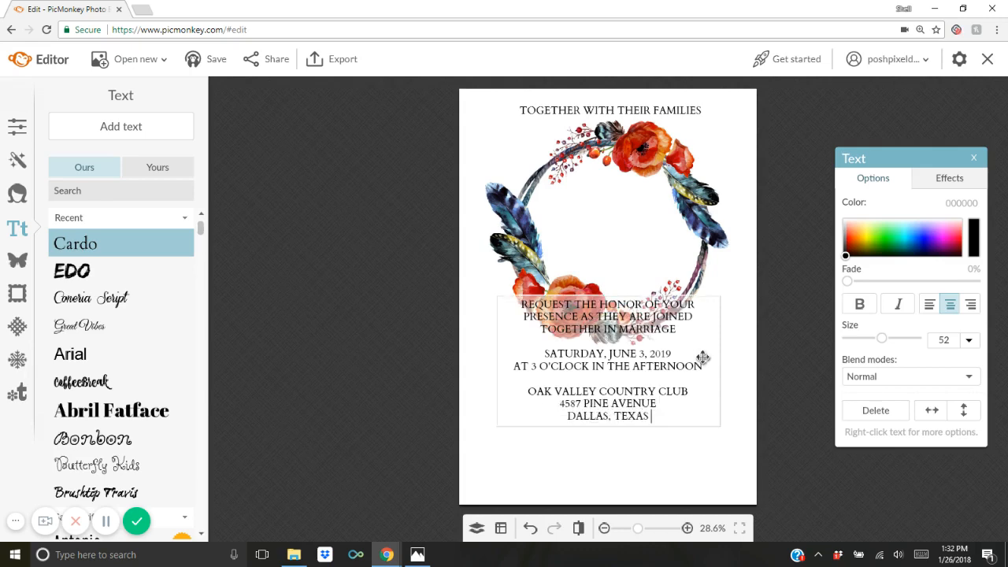
{"action": "type", "text": " 45879"}
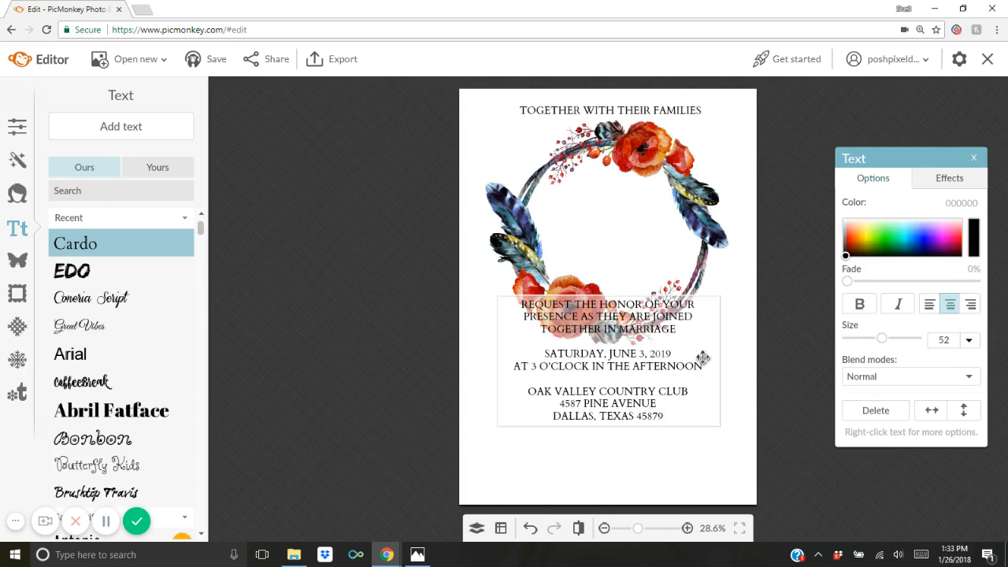
- Add the closing line "RECEPTION TO FOLLOW" after a blank line and move the whole text block down until it clears the wreath
{"action": "key", "text": "Return"}
{"action": "key", "text": "Return"}
{"action": "type", "text": "RECEPTION"}
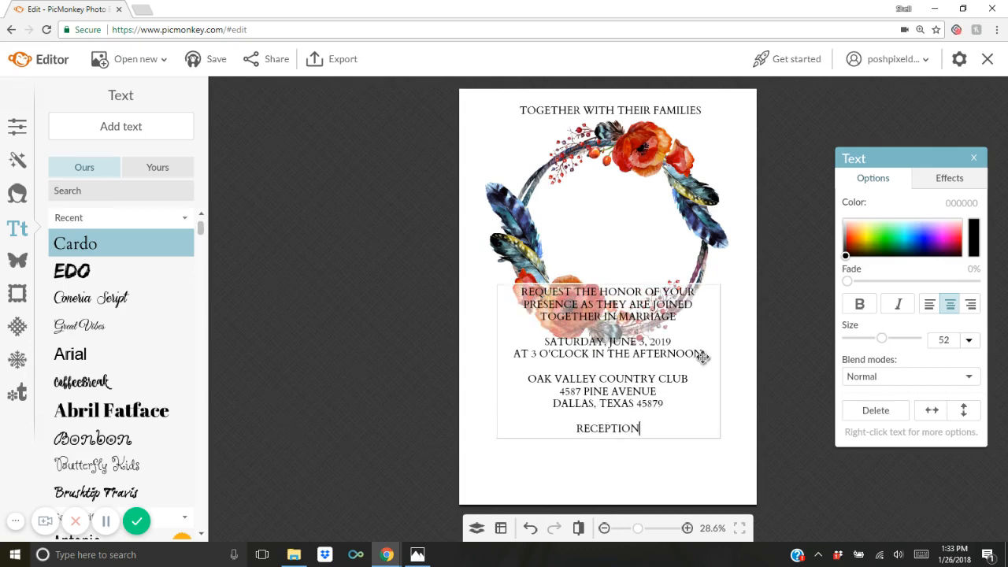
{"action": "type", "text": " TO FOLLOW"}
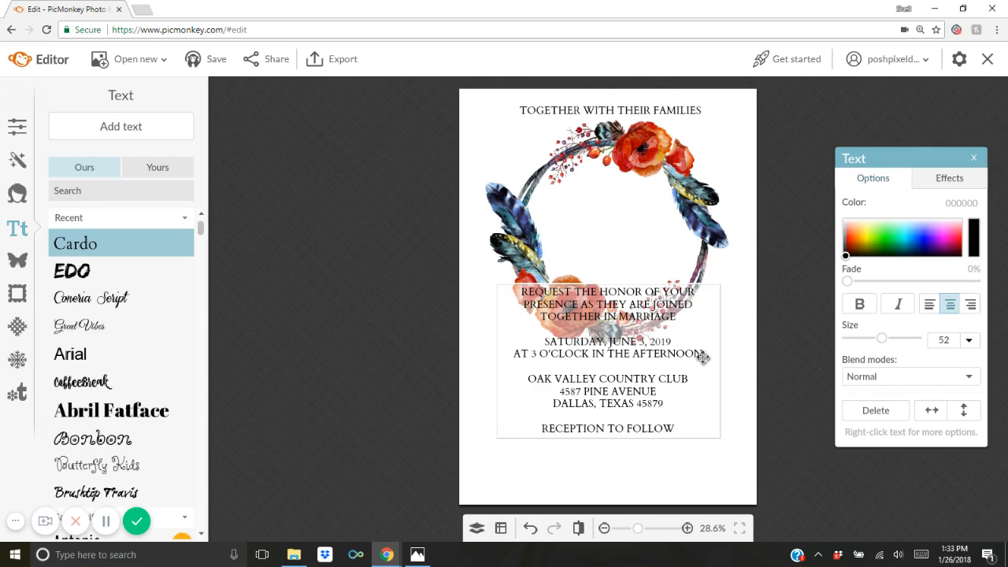
{"action": "left_click", "coordinate": [724, 374]}
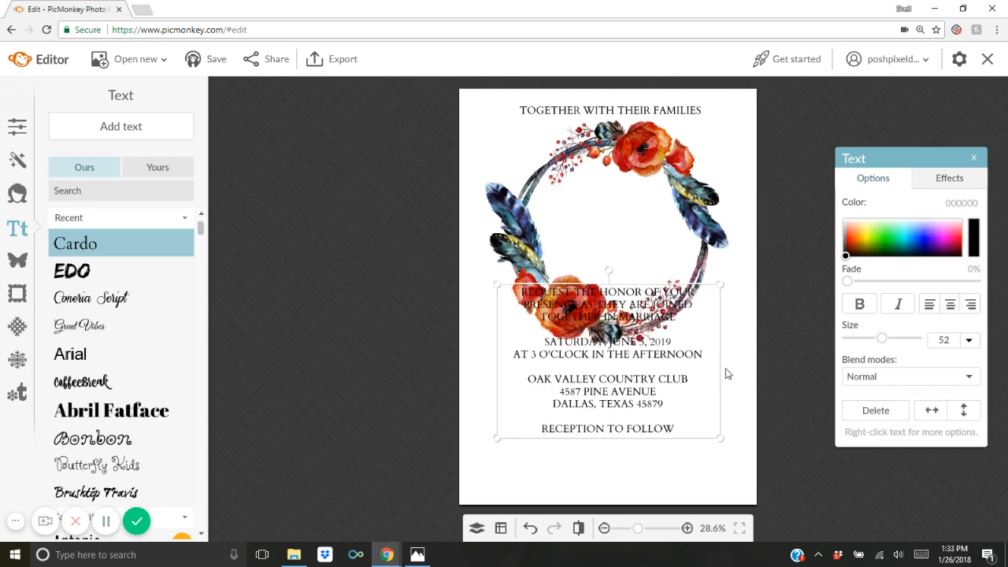
{"action": "left_click", "coordinate": [698, 326]}
{"action": "left_click_drag", "start_coordinate": [698, 326], "coordinate": [699, 387]}
{"action": "left_click", "coordinate": [778, 304]}
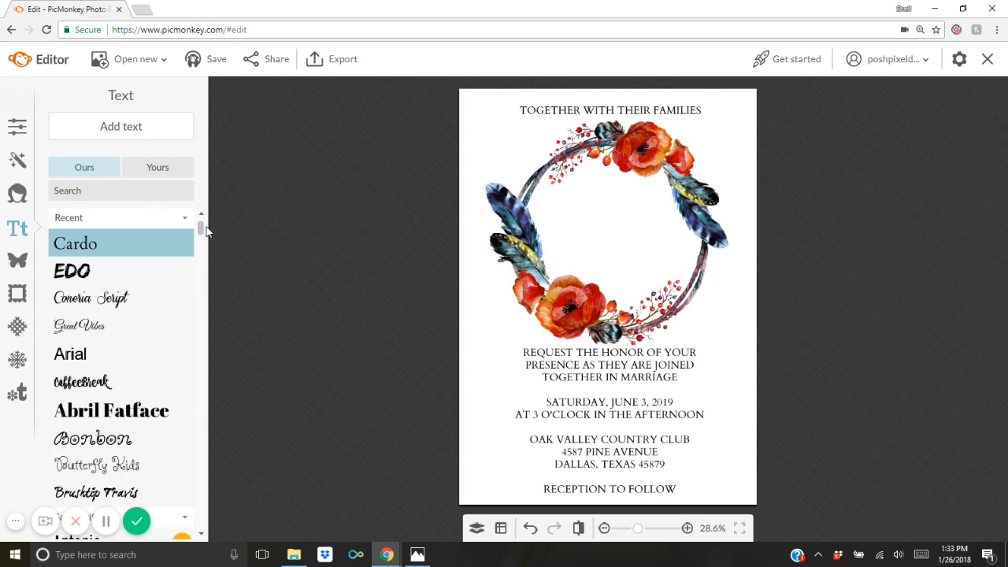
- Add a text box in the Lavanderia font in the upper part of the wreath containing the bride's first name
{"action": "left_click_drag", "start_coordinate": [202, 228], "coordinate": [225, 350]}
{"action": "left_click", "coordinate": [128, 409]}
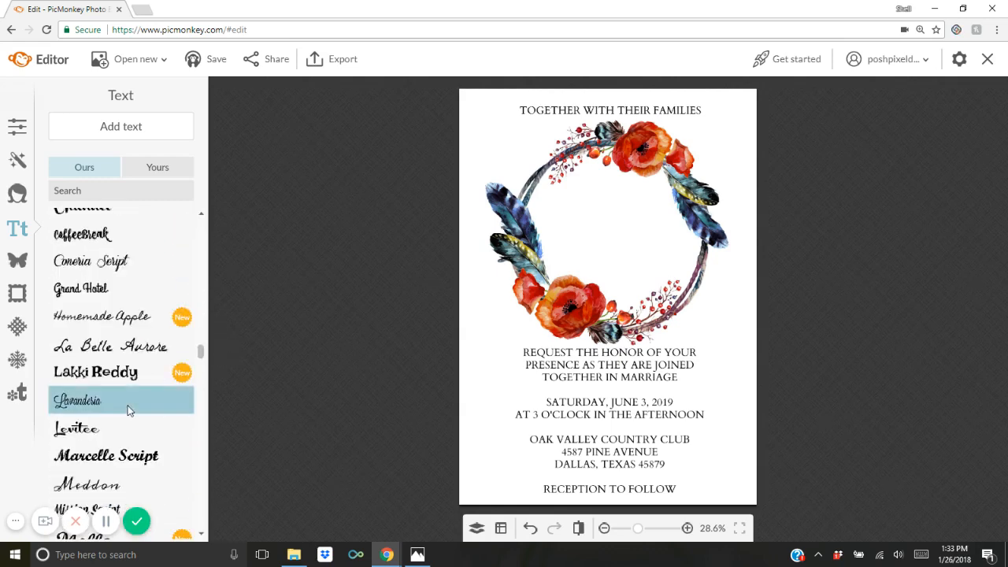
{"action": "left_click", "coordinate": [144, 126]}
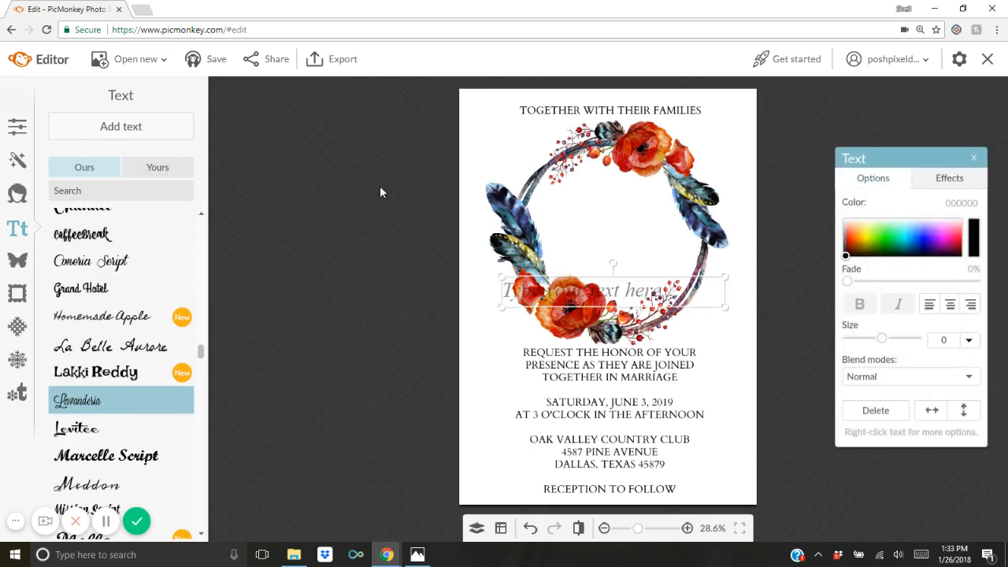
{"action": "left_click_drag", "start_coordinate": [526, 287], "coordinate": [545, 191]}
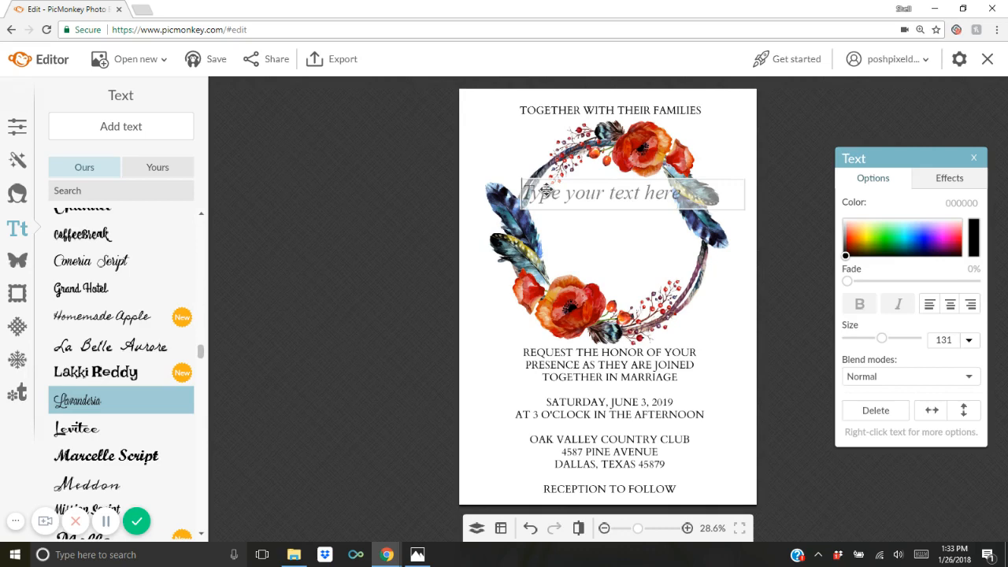
{"action": "type", "text": "Richel"}
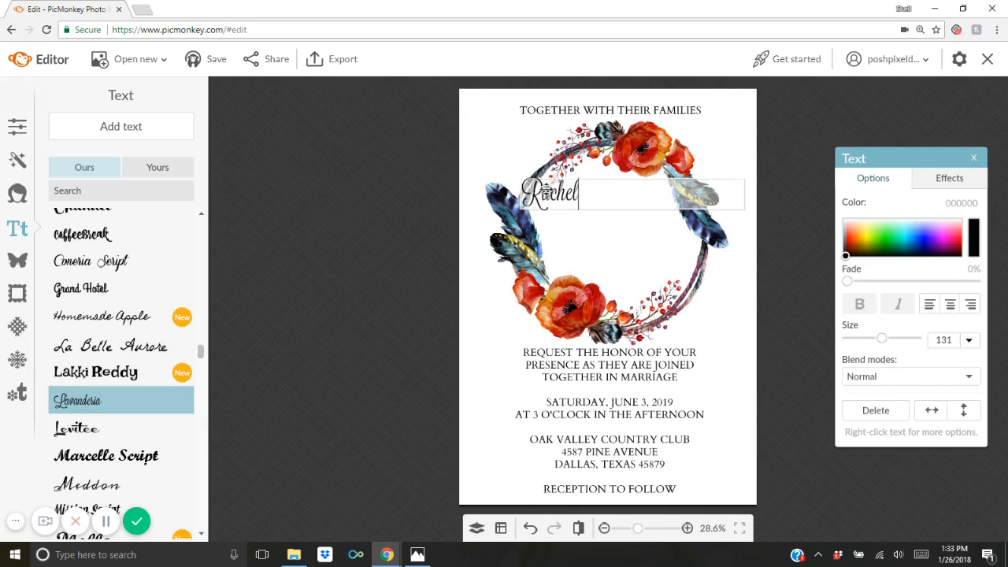
- Center-align the bride's name, enlarge it to size 208 and center it in the upper half of the wreath
{"action": "key", "text": "shift+Left"}
{"action": "key", "text": "shift+Left"}
{"action": "key", "text": "shift+Left"}
{"action": "key", "text": "shift+Left"}
{"action": "key", "text": "shift+Left"}
{"action": "key", "text": "shift+Left"}
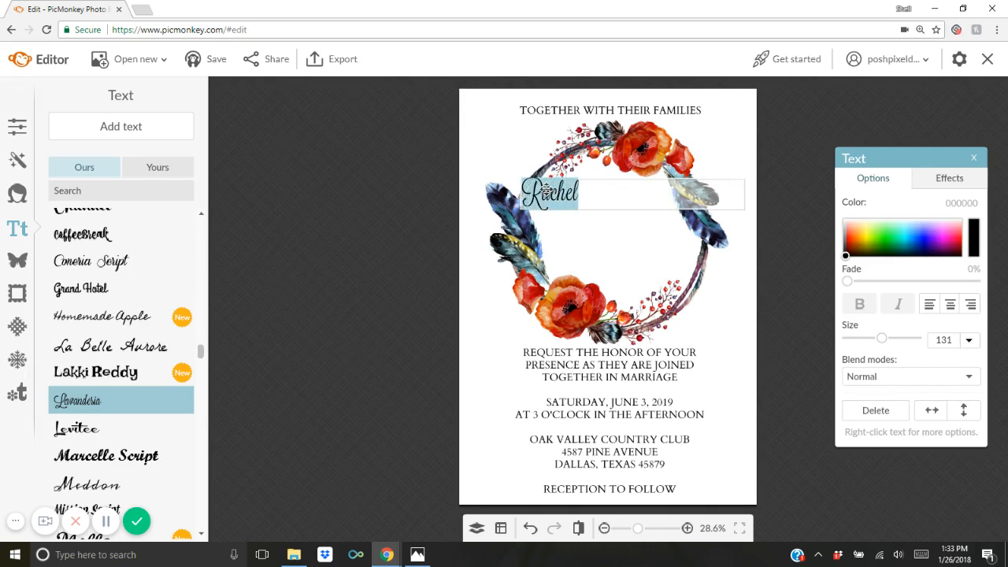
{"action": "left_click", "coordinate": [949, 304]}
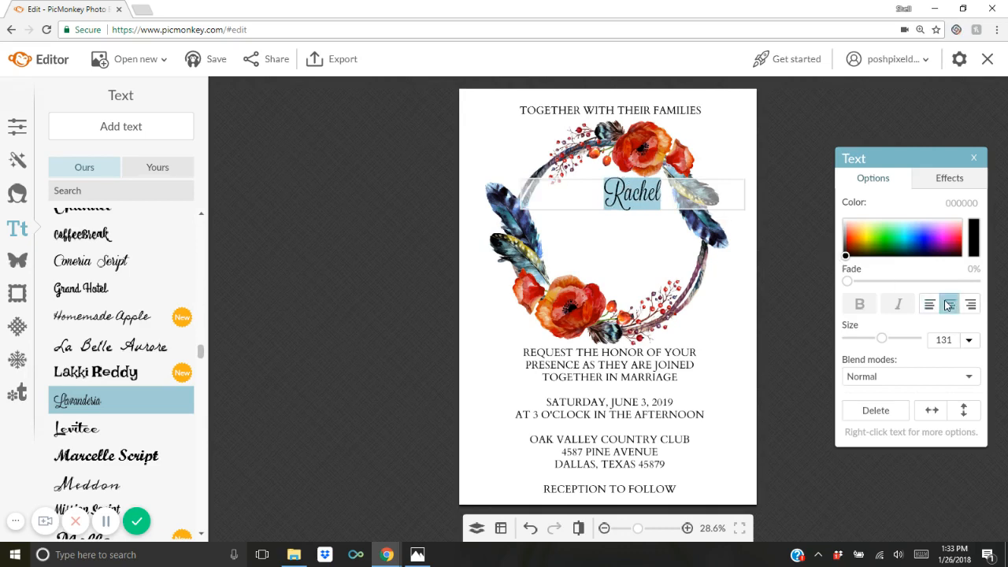
{"action": "left_click", "coordinate": [796, 181]}
{"action": "left_click", "coordinate": [641, 193]}
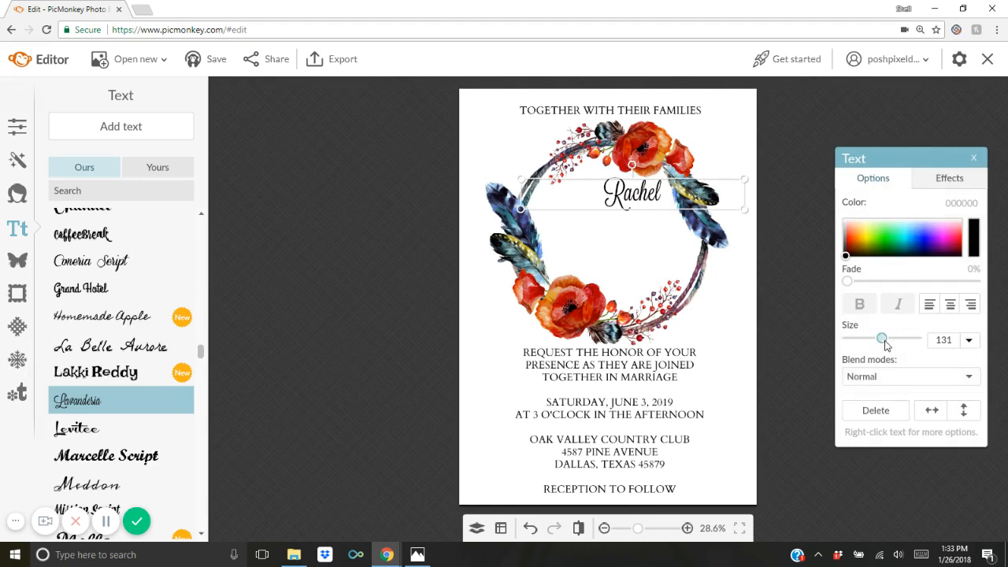
{"action": "mouse_move", "coordinate": [885, 345]}
{"action": "left_mouse_down"}
{"action": "mouse_move", "coordinate": [903, 344]}
{"action": "mouse_move", "coordinate": [893, 341]}
{"action": "left_mouse_up"}
{"action": "left_click", "coordinate": [819, 257]}
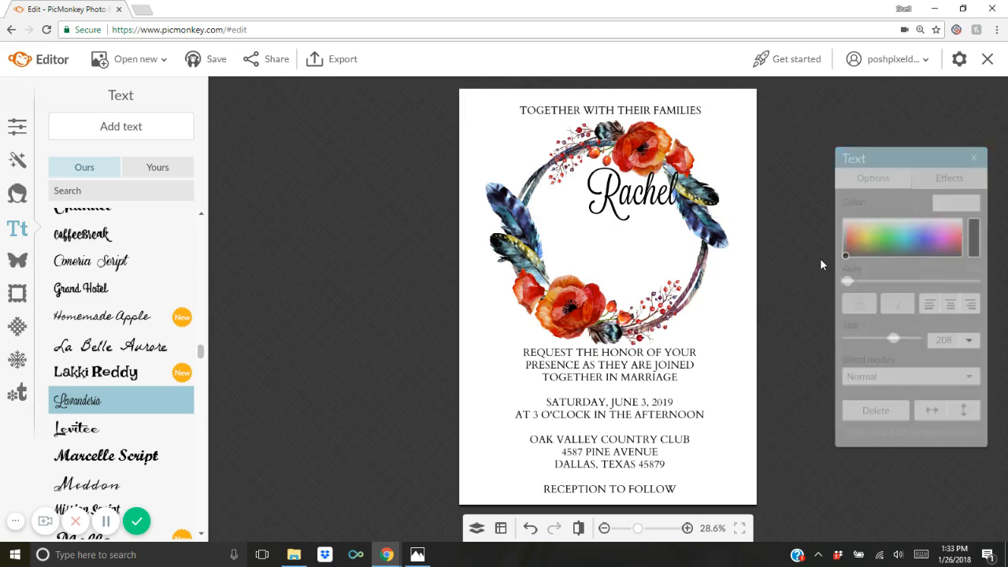
{"action": "mouse_move", "coordinate": [615, 178]}
{"action": "left_mouse_down"}
{"action": "mouse_move", "coordinate": [602, 192]}
{"action": "mouse_move", "coordinate": [611, 197]}
{"action": "left_mouse_up"}
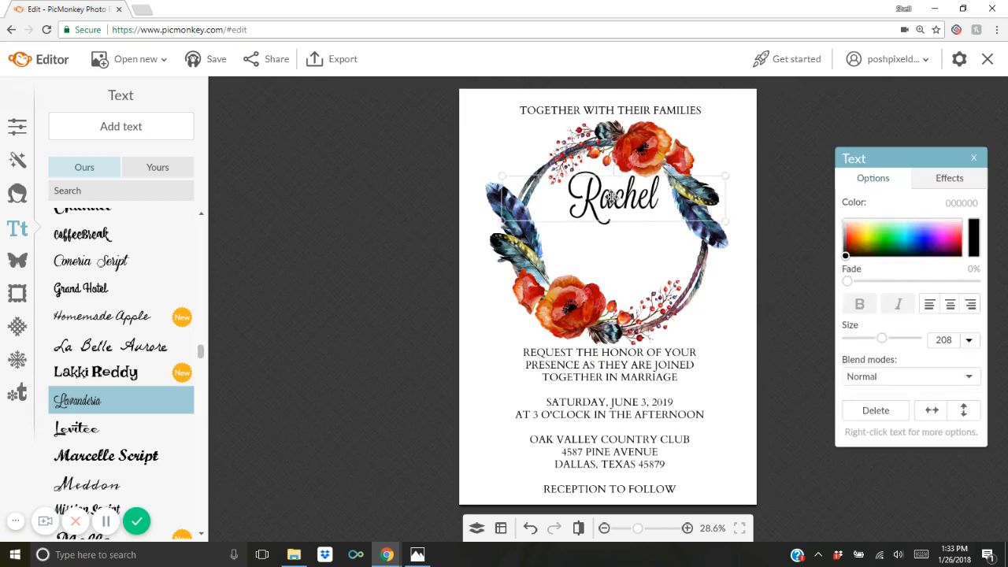
- Duplicate the bride's name and place the copy directly beneath it in the lower half of the wreath
{"action": "right_click", "coordinate": [611, 197]}
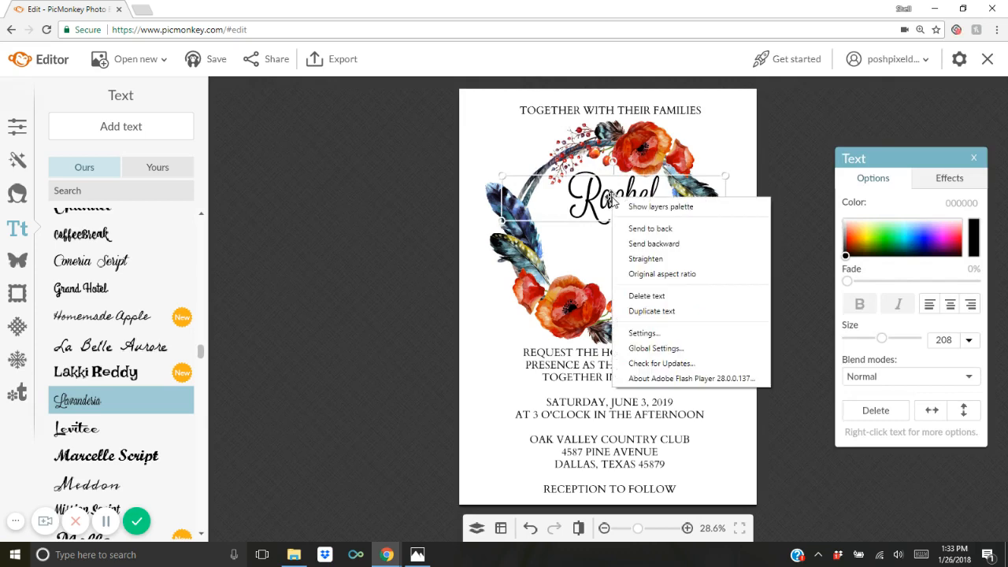
{"action": "key", "text": "Escape"}
{"action": "left_click", "coordinate": [639, 315]}
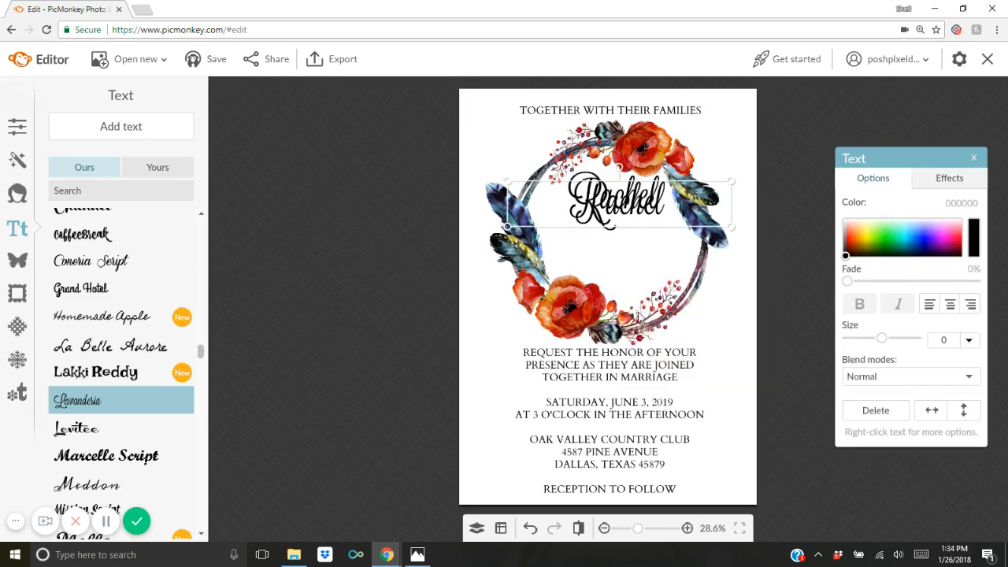
{"action": "left_click_drag", "start_coordinate": [641, 195], "coordinate": [633, 249]}
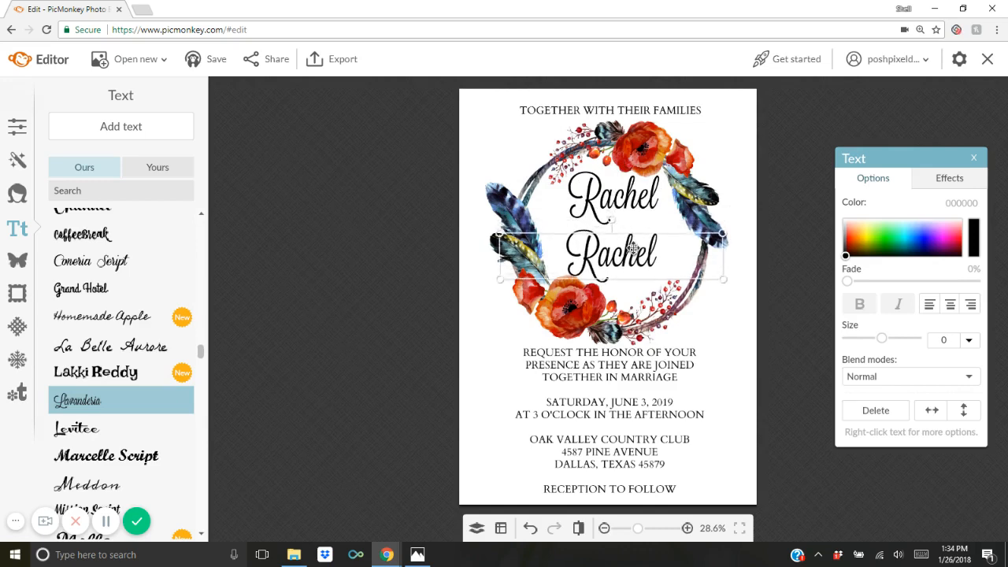
- Replace the copied name in the lower half of the wreath with the groom's first name
{"action": "double_click", "coordinate": [635, 250]}
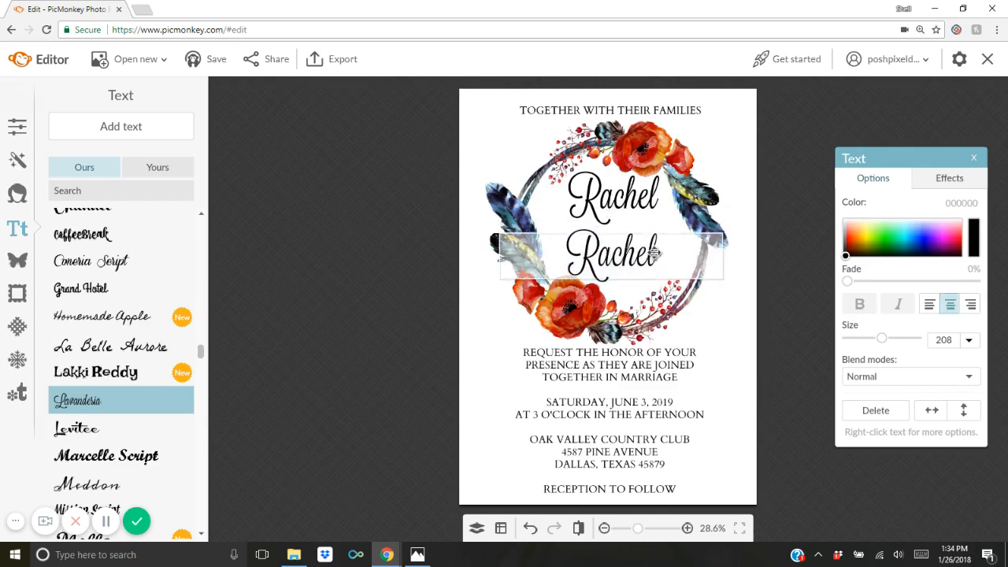
{"action": "left_click_drag", "start_coordinate": [657, 254], "coordinate": [405, 244]}
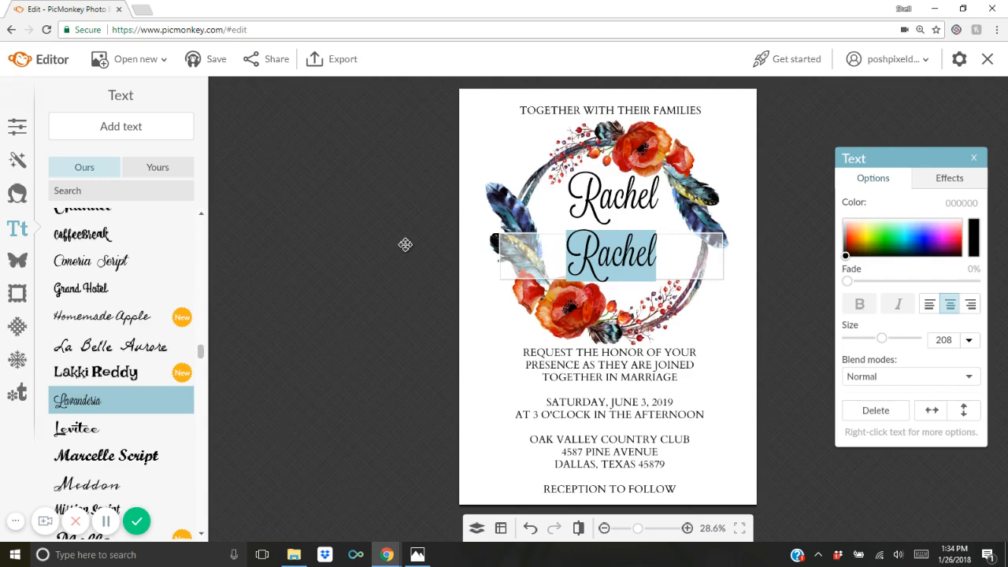
{"action": "type", "text": "Joshua"}
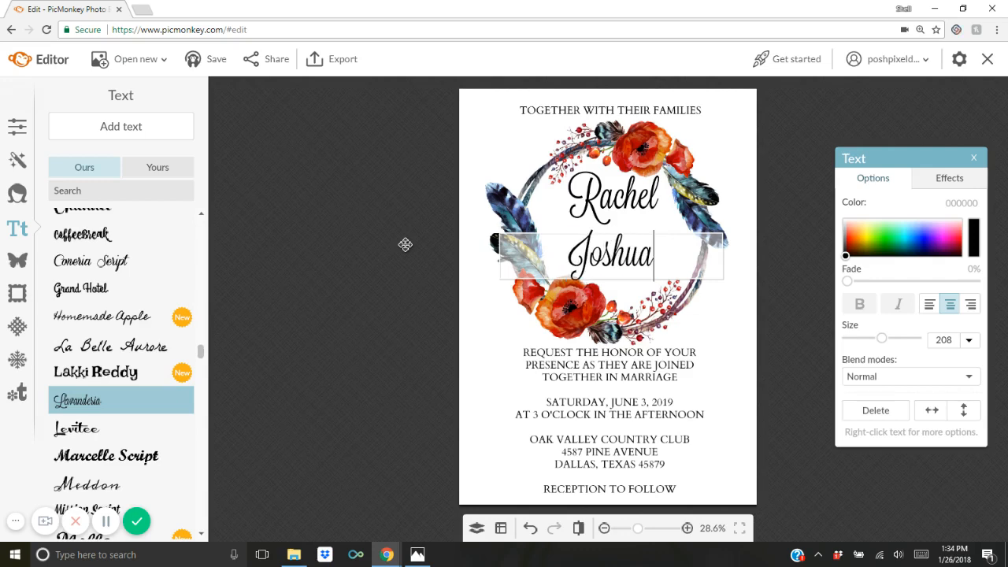
{"action": "left_click", "coordinate": [802, 165]}
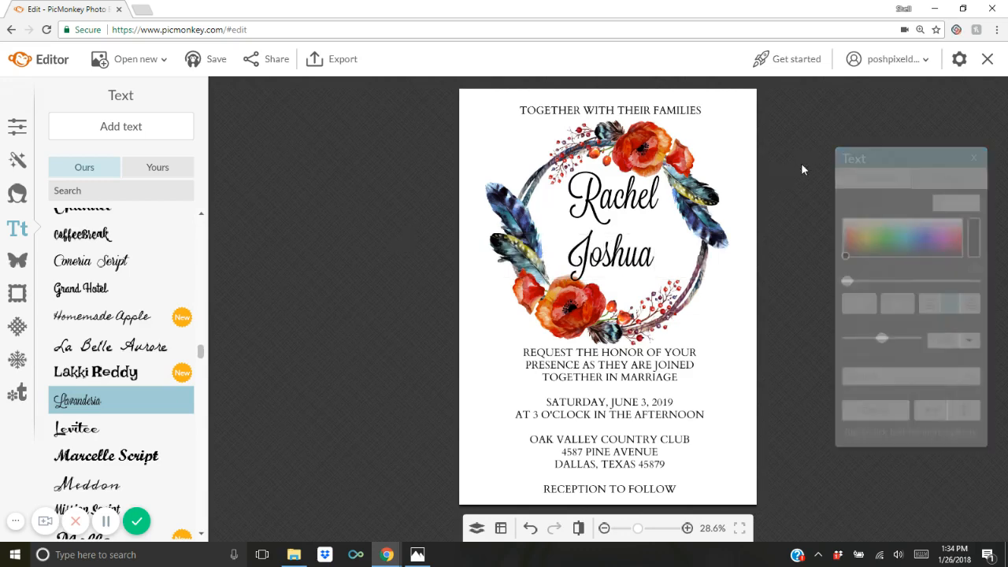
- Move the "TOGETHER WITH THEIR FAMILIES" text between the couple's names and replace its wording with "-AND-"
{"action": "left_click", "coordinate": [679, 109]}
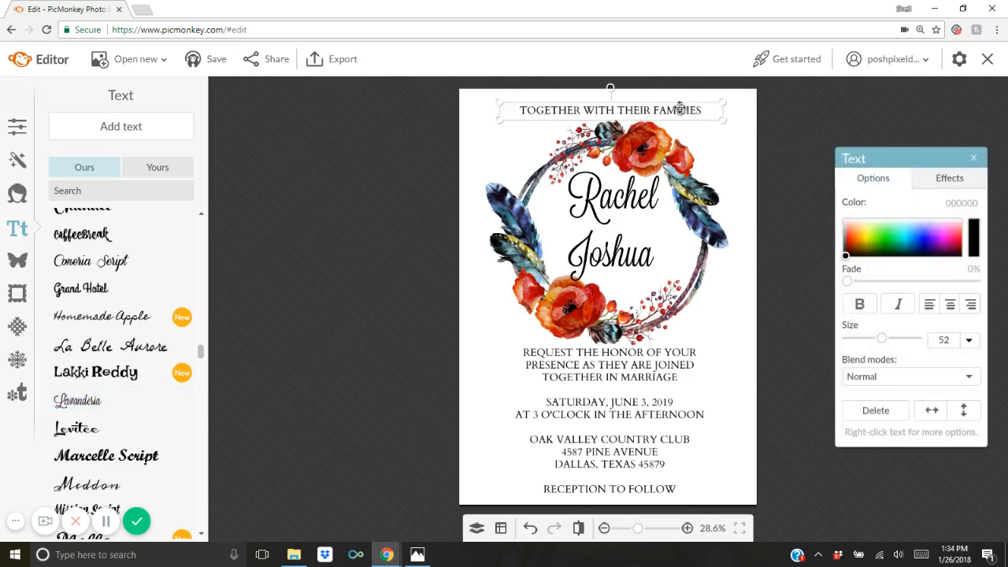
{"action": "left_click_drag", "start_coordinate": [679, 109], "coordinate": [673, 229]}
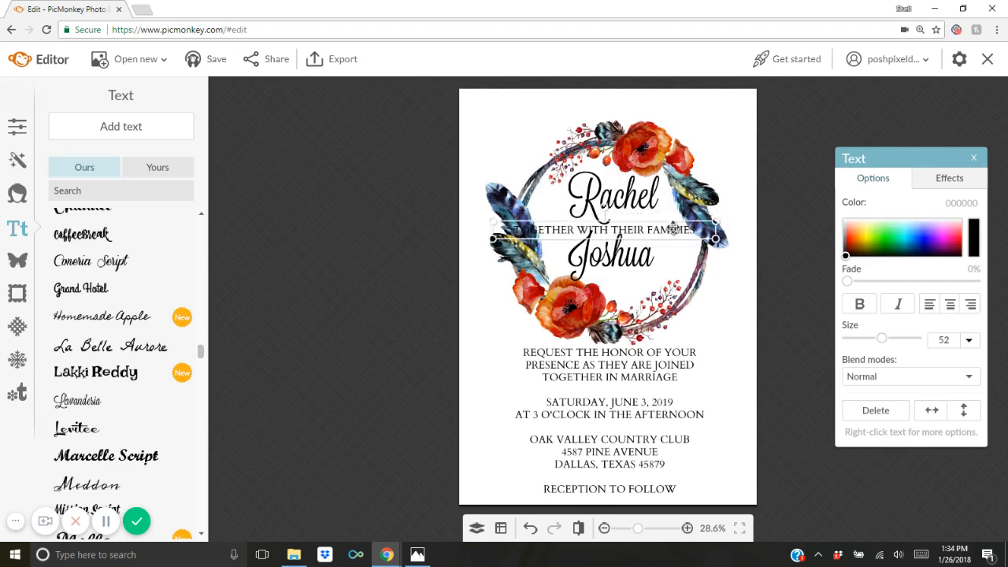
{"action": "double_click", "coordinate": [673, 229]}
{"action": "key", "text": "Right"}
{"action": "key", "text": "Right"}
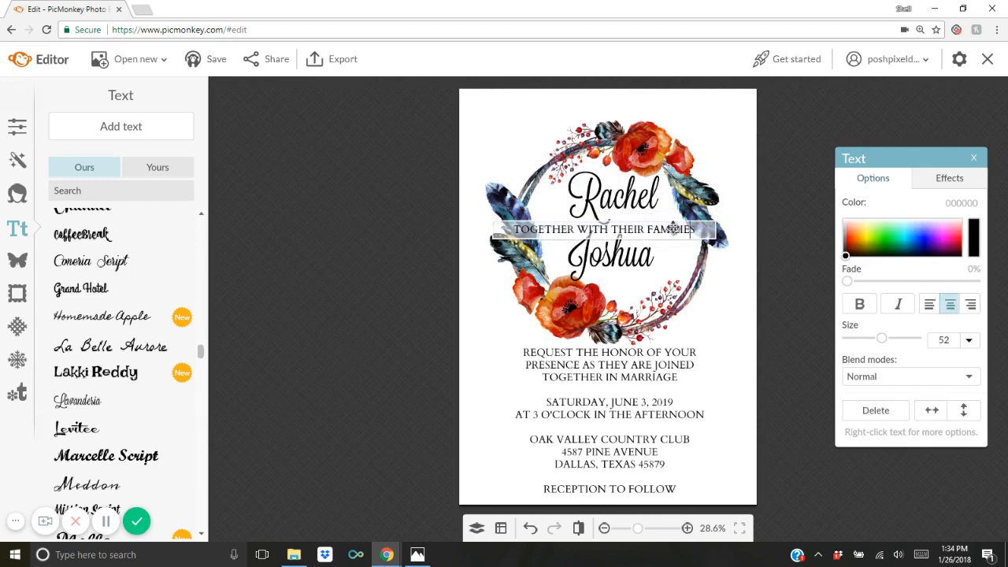
{"action": "key", "text": "Delete"}
{"action": "key", "text": "BackSpace"}
{"action": "key", "text": "BackSpace"}
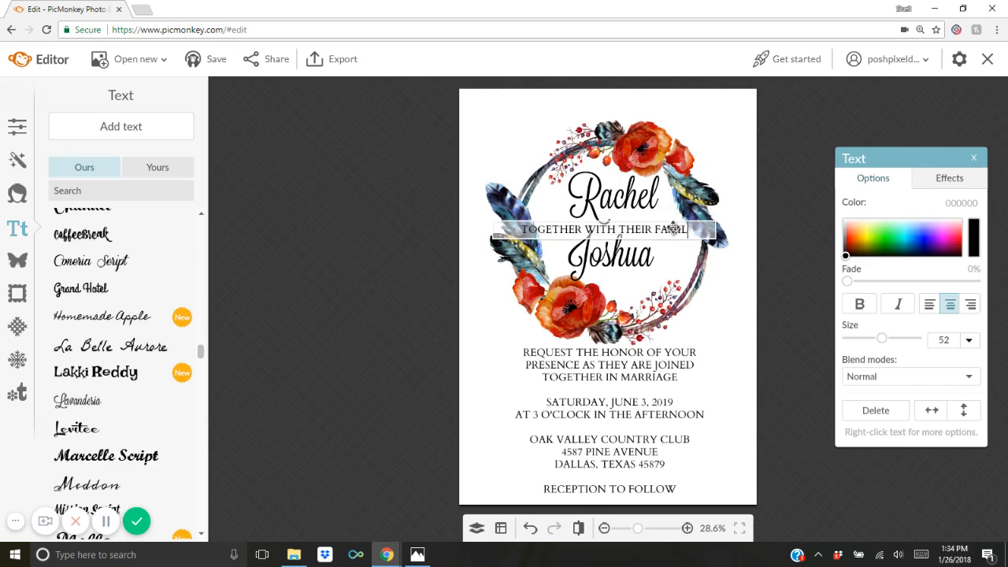
{"action": "key", "text": "ctrl+a"}
{"action": "key", "text": "BackSpace"}
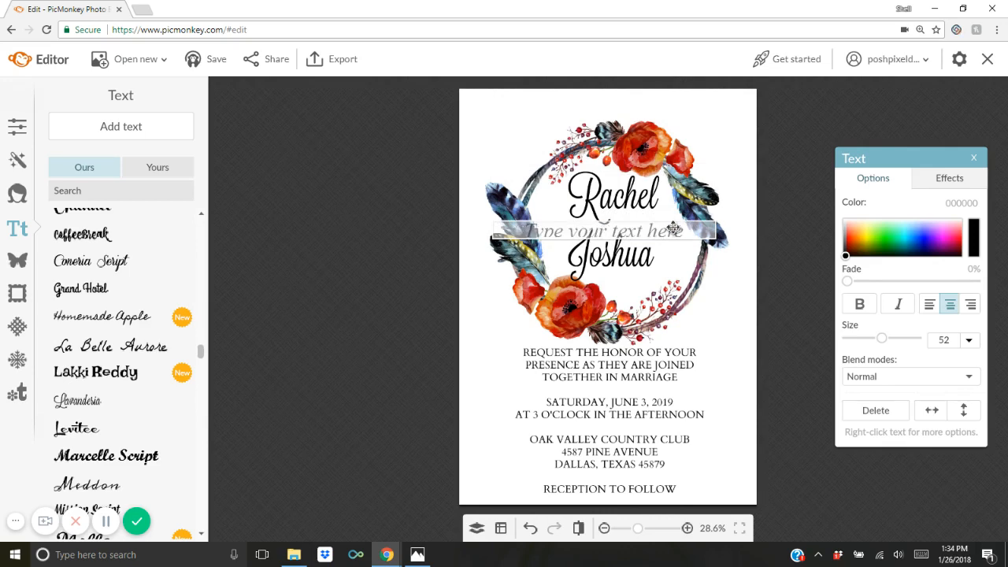
{"action": "type", "text": "-a"}
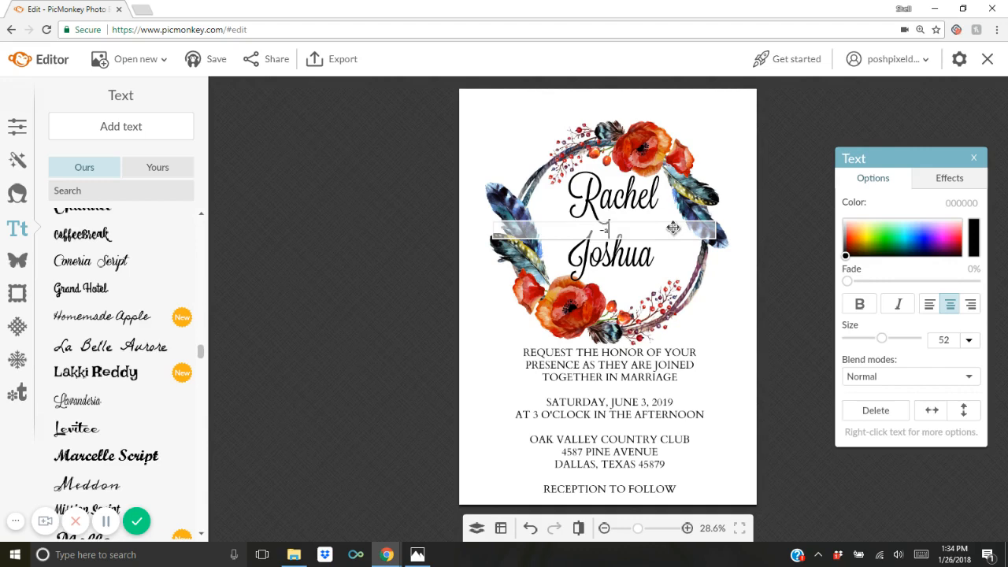
{"action": "key", "text": "BackSpace"}
{"action": "type", "text": "AND-"}
{"action": "left_click", "coordinate": [768, 154]}
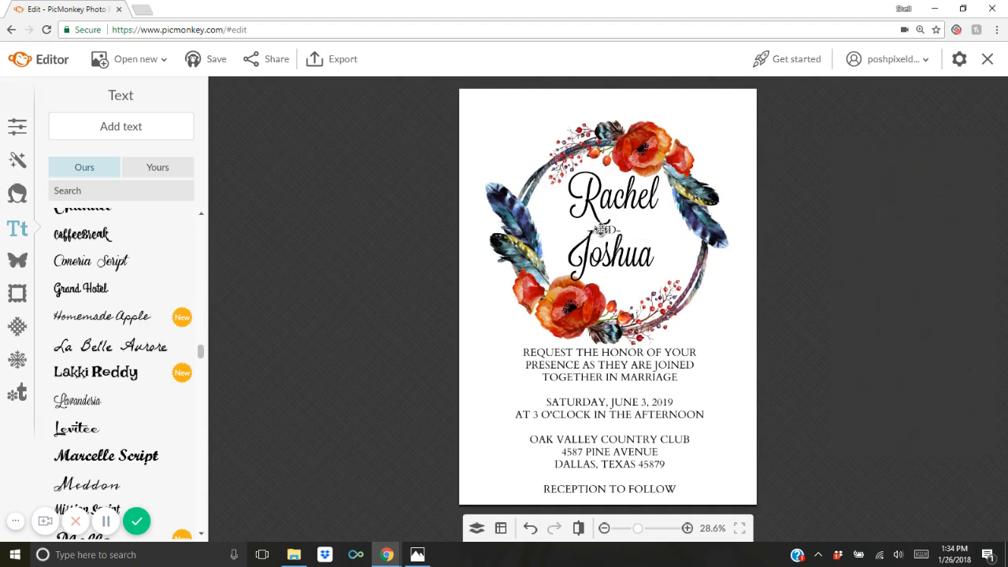
- Center "-AND-" between the couple's names and shift both names slightly down to even out the spacing inside the wreath
{"action": "left_click", "coordinate": [603, 229]}
{"action": "left_click_drag", "start_coordinate": [604, 229], "coordinate": [618, 227]}
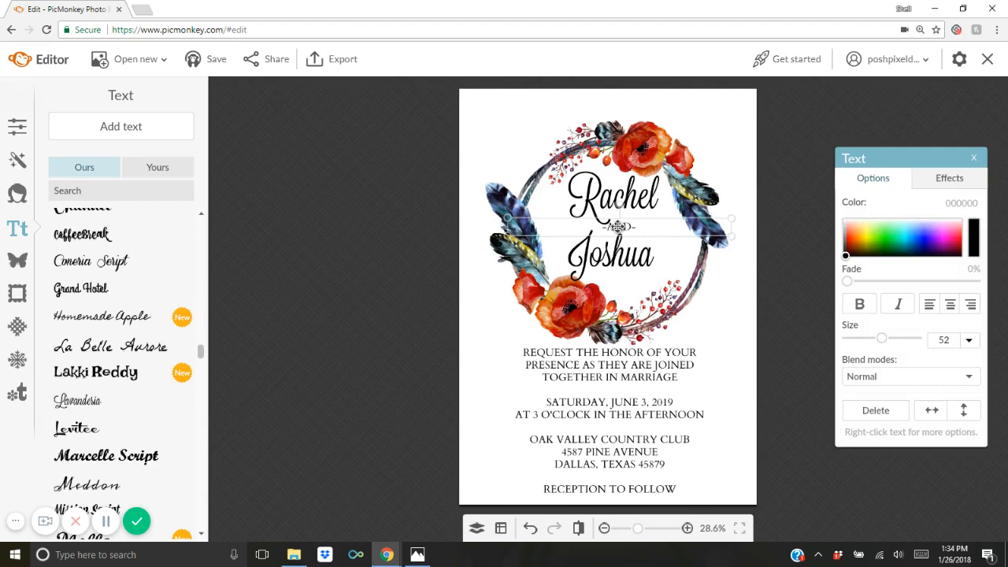
{"action": "left_click", "coordinate": [617, 261]}
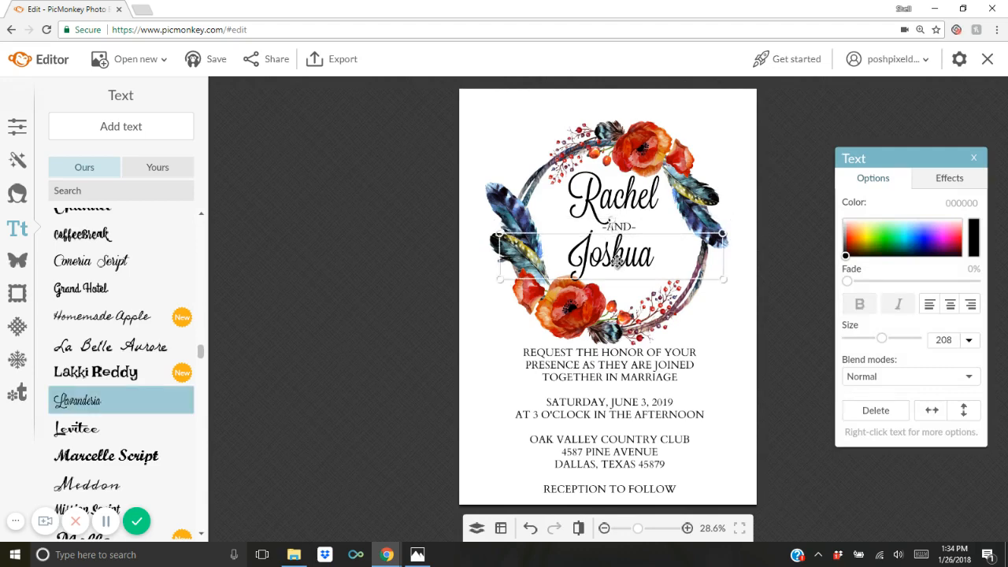
{"action": "left_click_drag", "start_coordinate": [620, 269], "coordinate": [626, 273]}
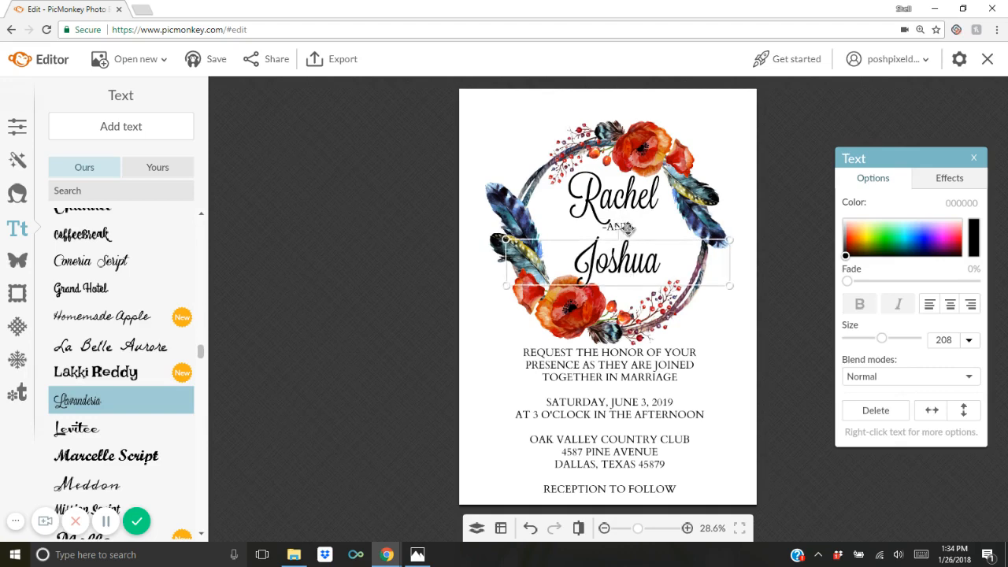
{"action": "left_click", "coordinate": [628, 226]}
{"action": "left_click_drag", "start_coordinate": [628, 226], "coordinate": [627, 232]}
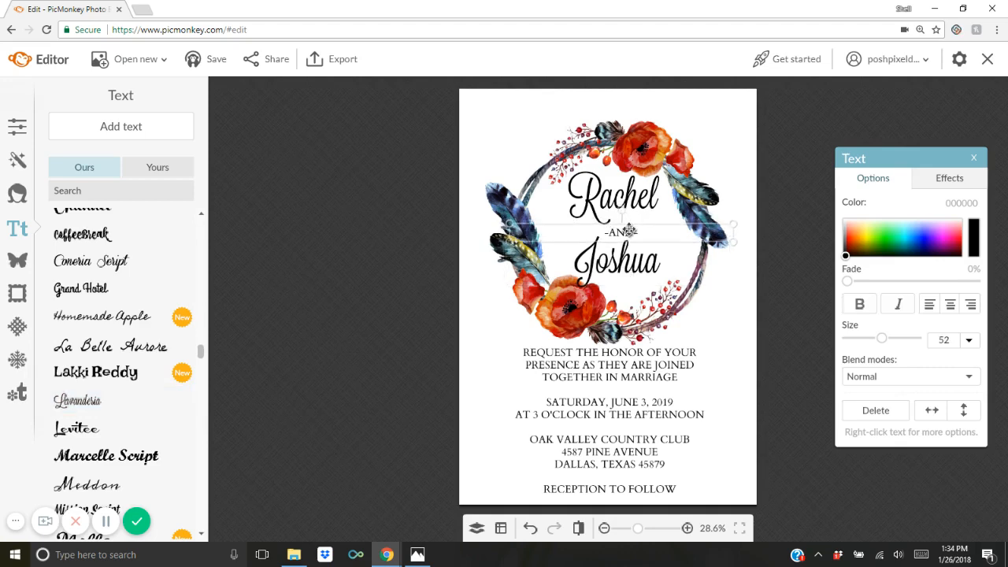
{"action": "left_click", "coordinate": [634, 201]}
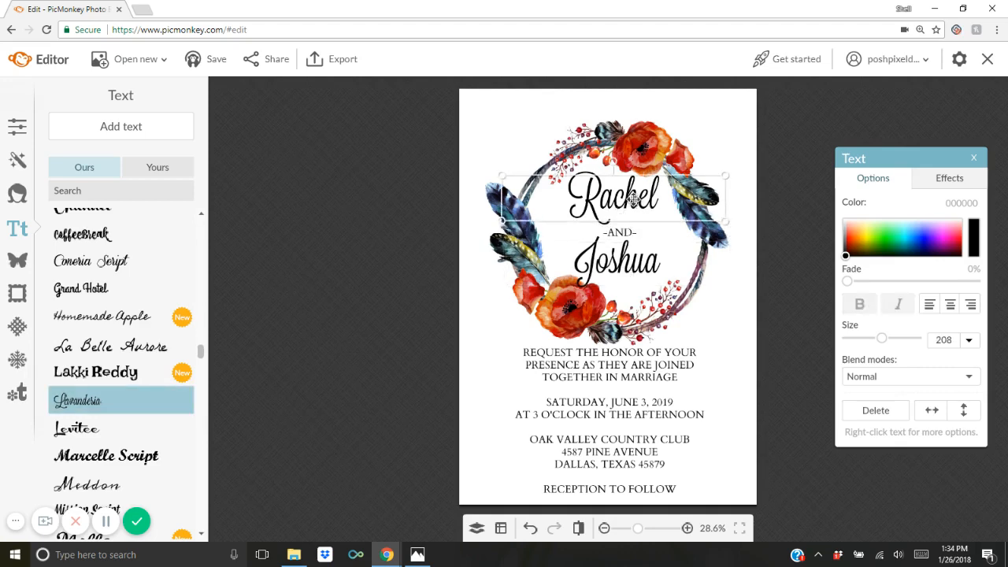
{"action": "left_click_drag", "start_coordinate": [632, 202], "coordinate": [632, 204]}
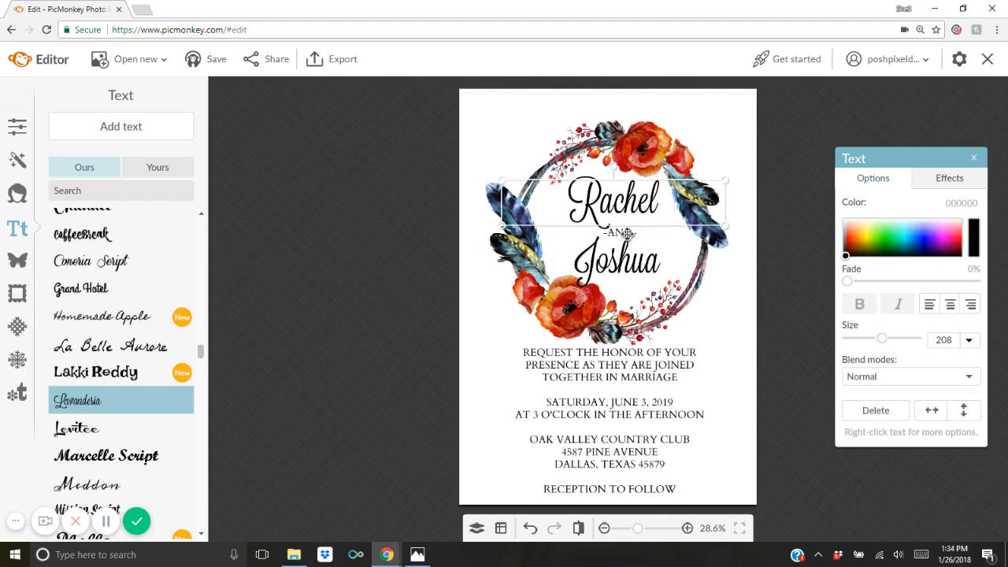
- Duplicate the "-AND-" text, place the copy above the wreath and change its wording to "TOGETHER WITH THEIR FAMILIES"
{"action": "right_click", "coordinate": [627, 233]}
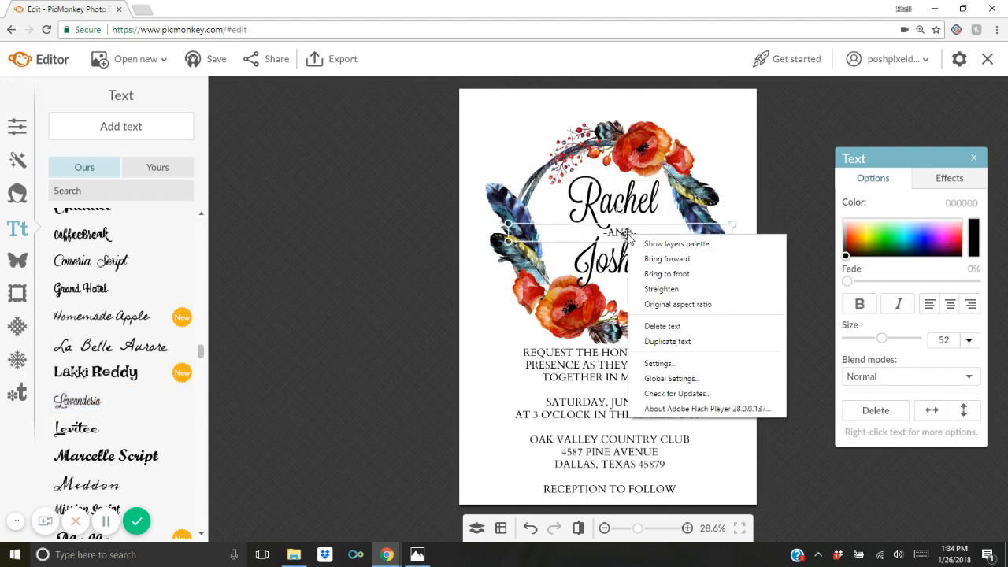
{"action": "left_click", "coordinate": [659, 341]}
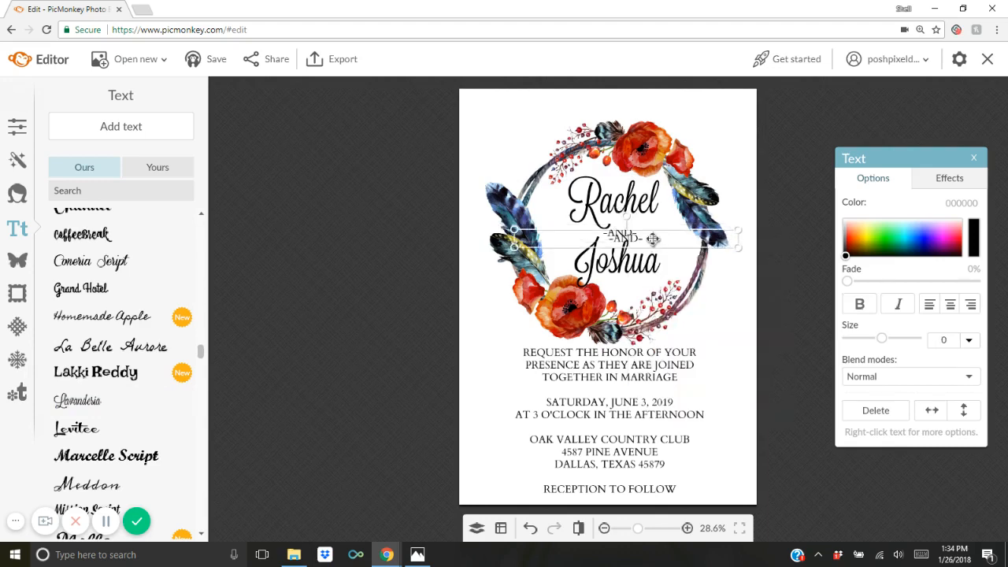
{"action": "left_click_drag", "start_coordinate": [652, 236], "coordinate": [437, 119]}
{"action": "double_click", "coordinate": [637, 108]}
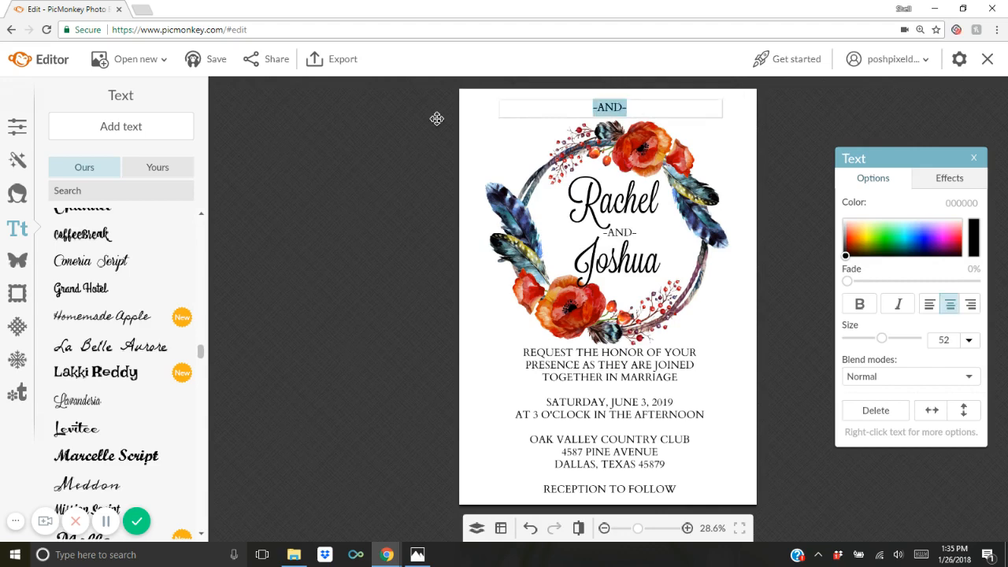
{"action": "type", "text": "TOGETHE"}
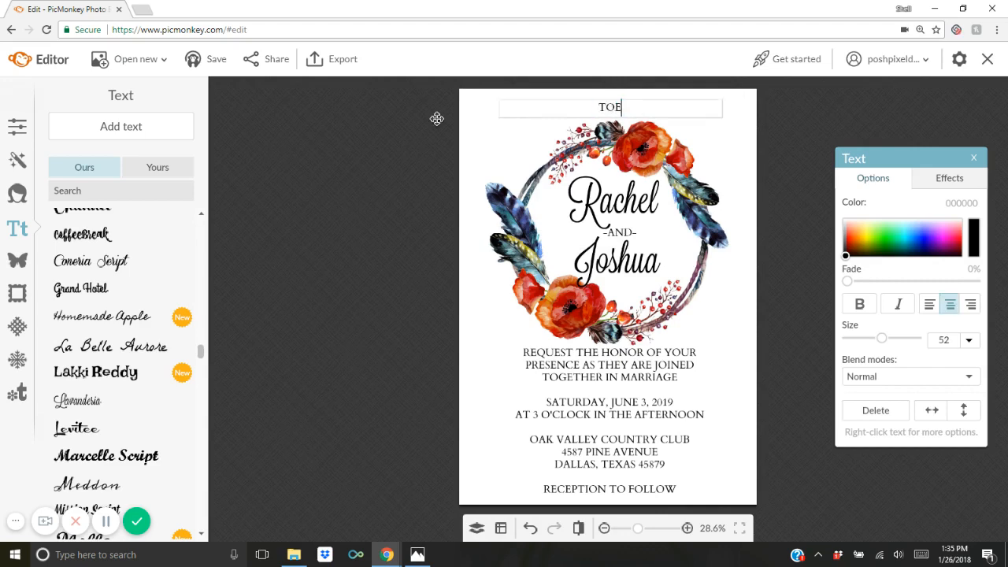
{"action": "type", "text": "R WITH THEIR FAMILIES"}
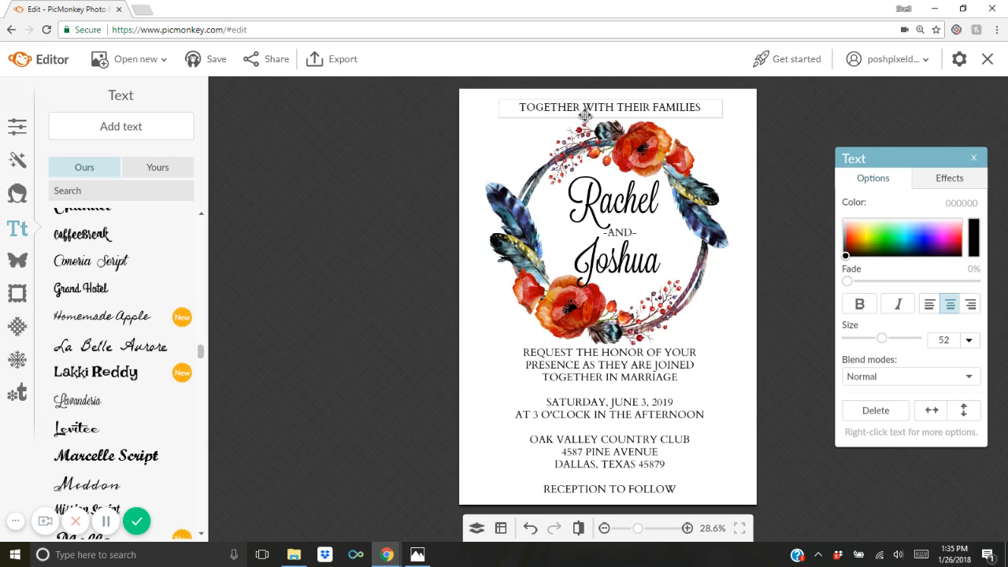
{"action": "left_click", "coordinate": [770, 107]}
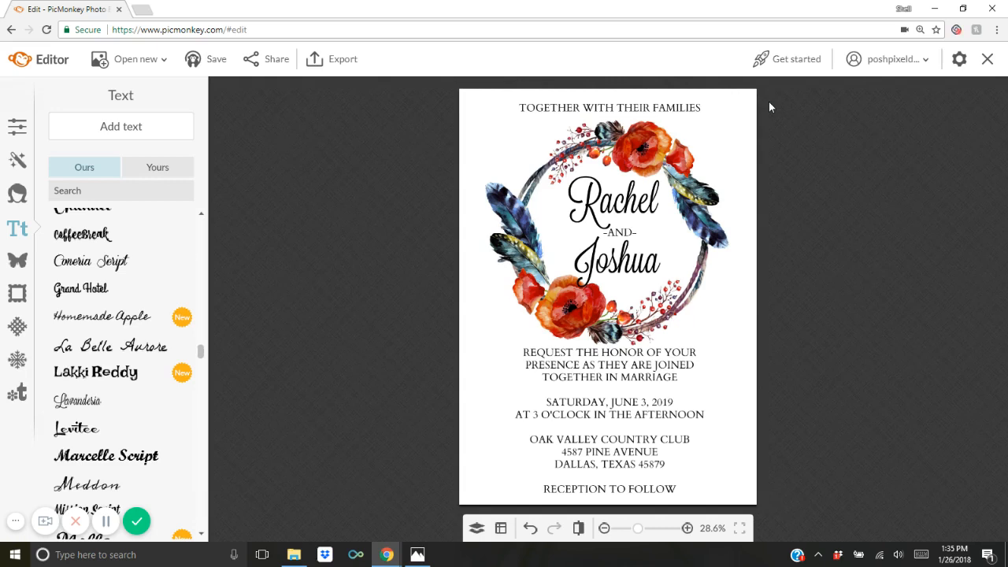
- View the invitation's export settings for image name, quality and dimensions, and return to the editor without exporting
{"action": "left_click", "coordinate": [344, 61]}
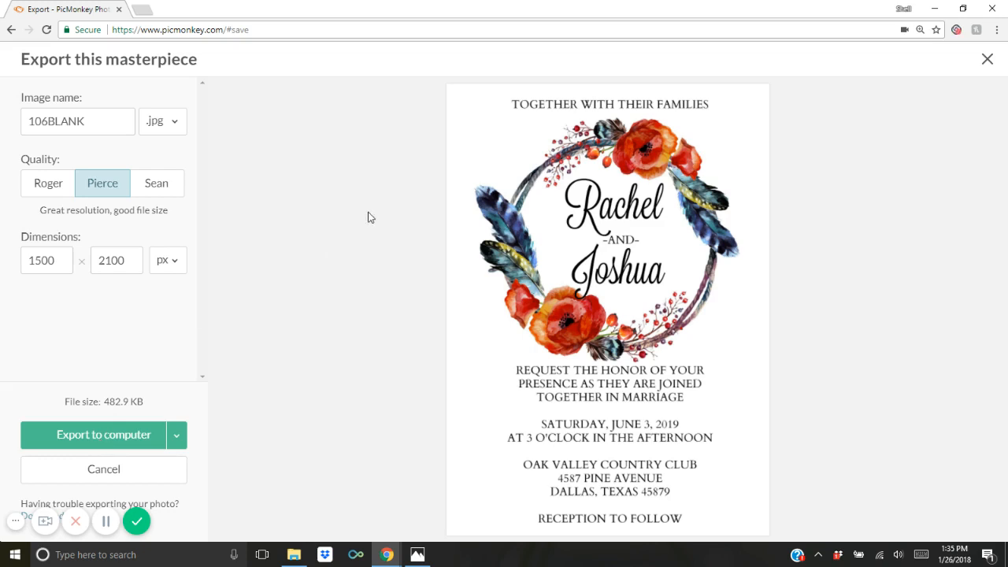
{"action": "left_click", "coordinate": [4, 30]}
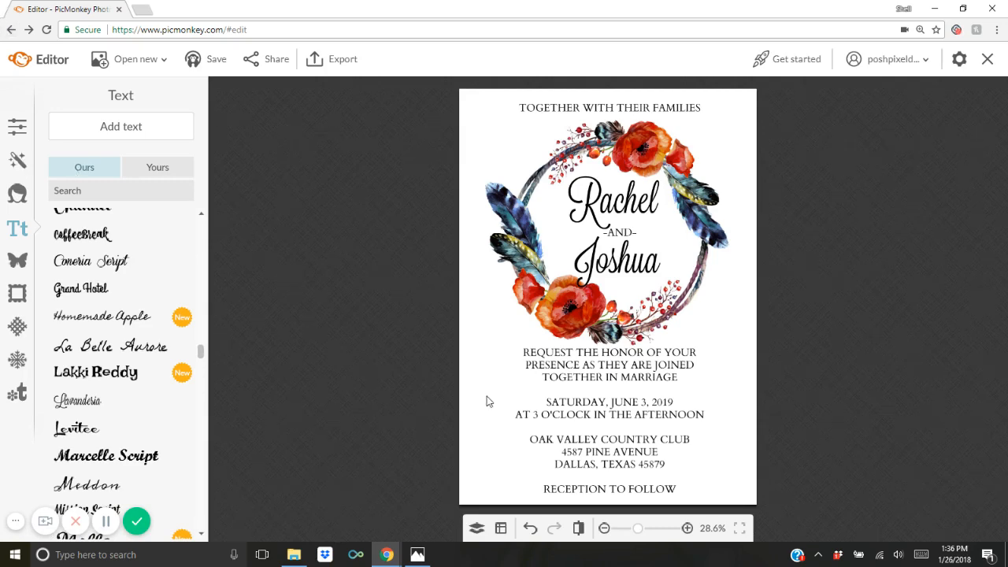
- Try coloring the event details text dark blue (001685) and the bride's name orange-red (f12500)
{"action": "left_click", "coordinate": [582, 403]}
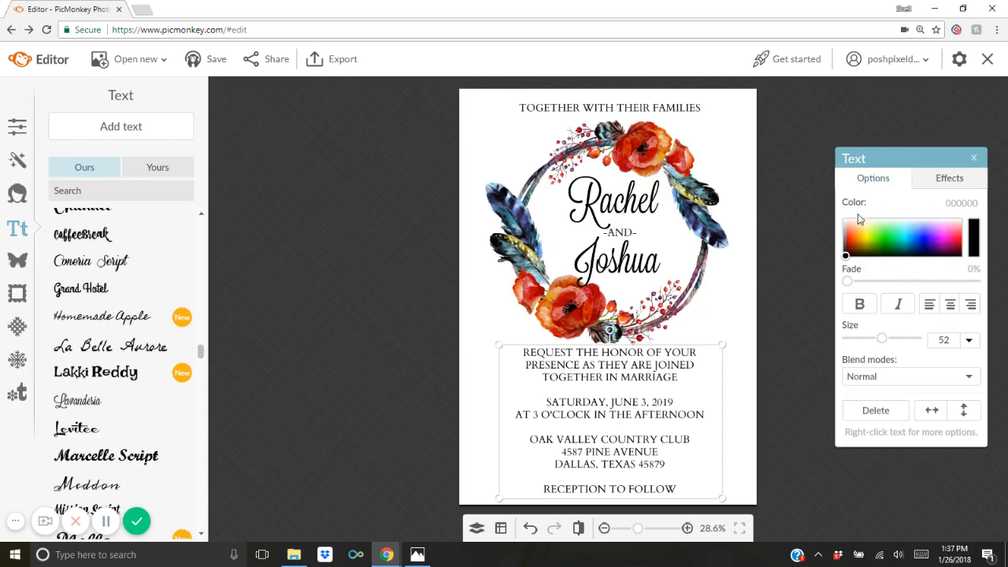
{"action": "left_click", "coordinate": [920, 248]}
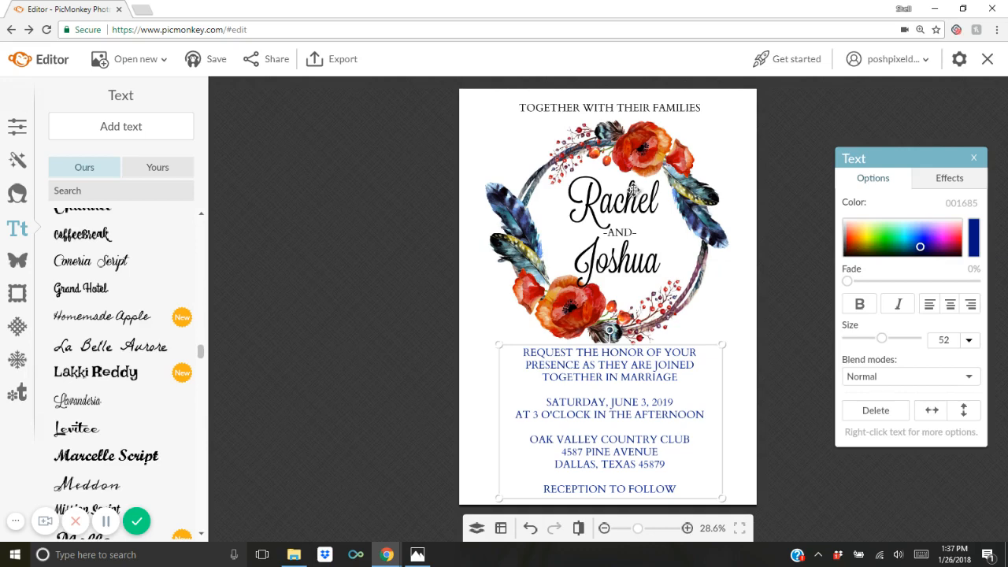
{"action": "left_click", "coordinate": [629, 194]}
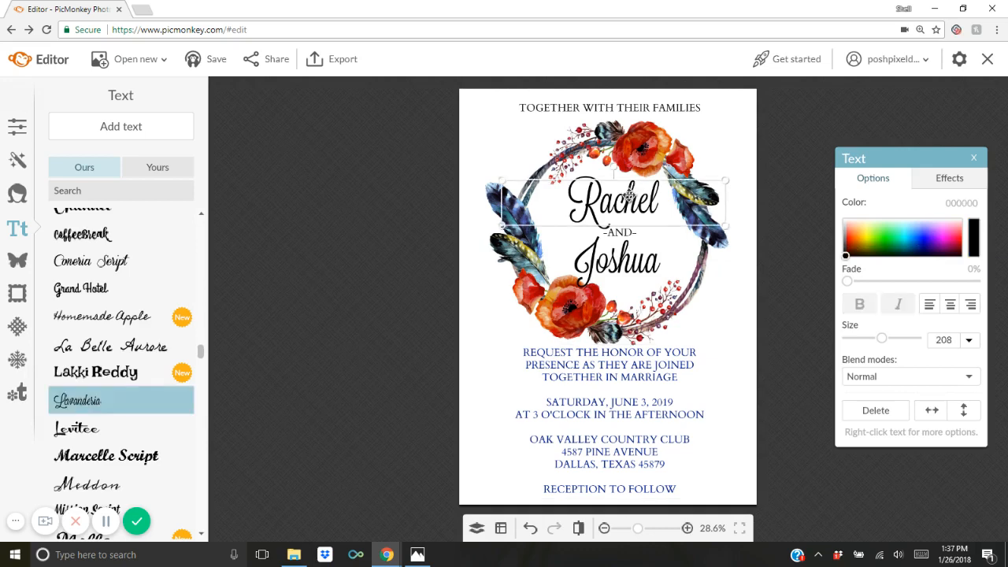
{"action": "left_click", "coordinate": [849, 235]}
{"action": "left_click_drag", "start_coordinate": [850, 238], "coordinate": [850, 244]}
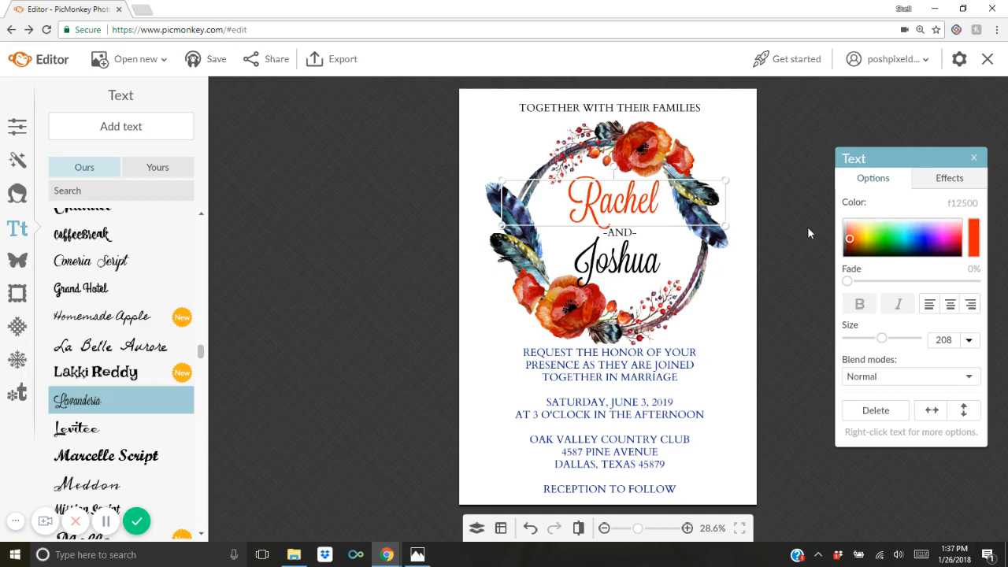
- Undo the color changes on the bride's name and the event details and deselect the text
{"action": "left_click", "coordinate": [531, 526]}
{"action": "left_click", "coordinate": [531, 526]}
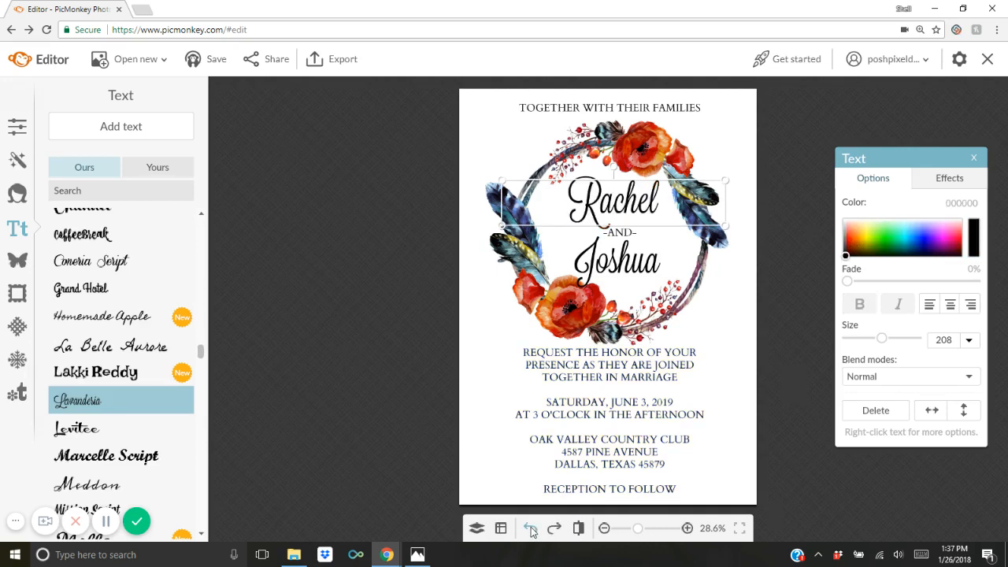
{"action": "left_click", "coordinate": [378, 396]}
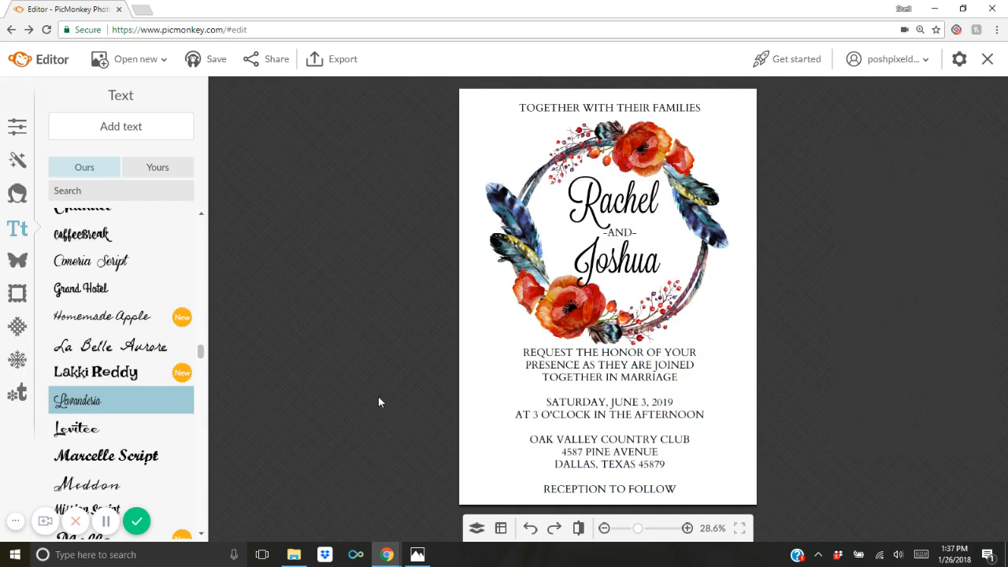